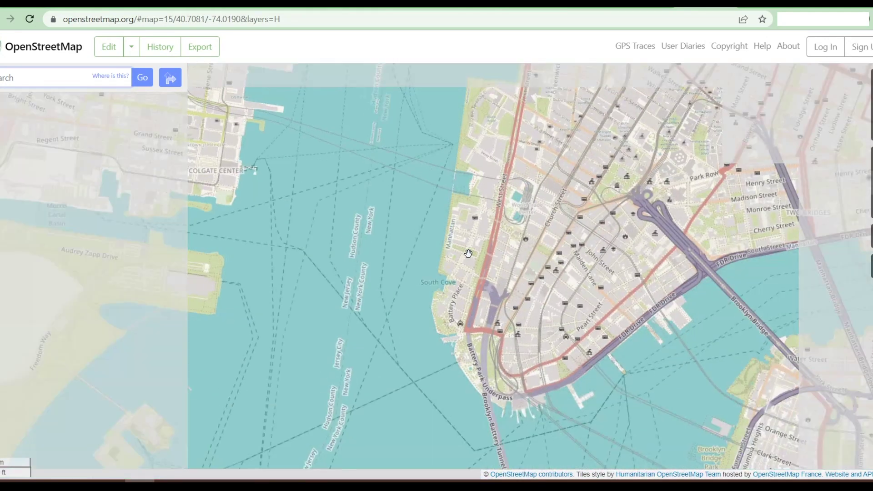
Step: Frame lower Manhattan on the map and switch the map layer to Standard
{"action": "scroll", "coordinate": [468, 253], "scroll_direction": "up", "scroll_amount": 1}
{"action": "left_click", "coordinate": [872, 159]}
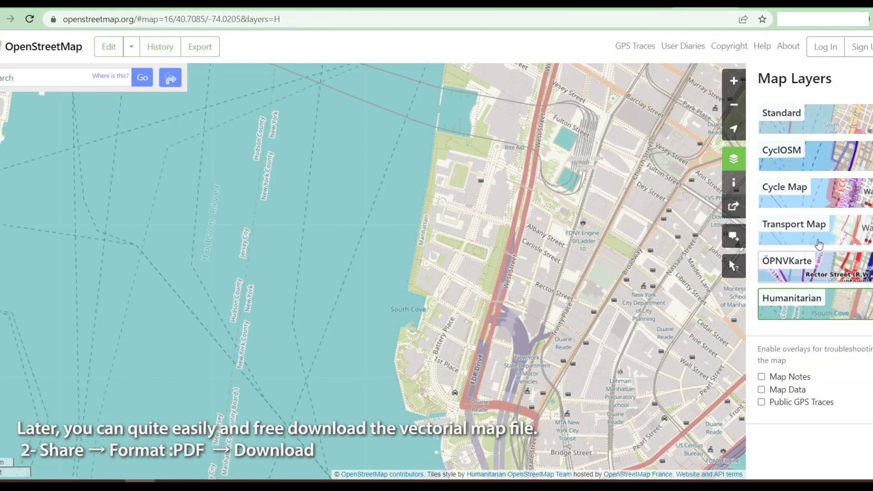
{"action": "left_click", "coordinate": [818, 244]}
{"action": "left_click", "coordinate": [839, 120]}
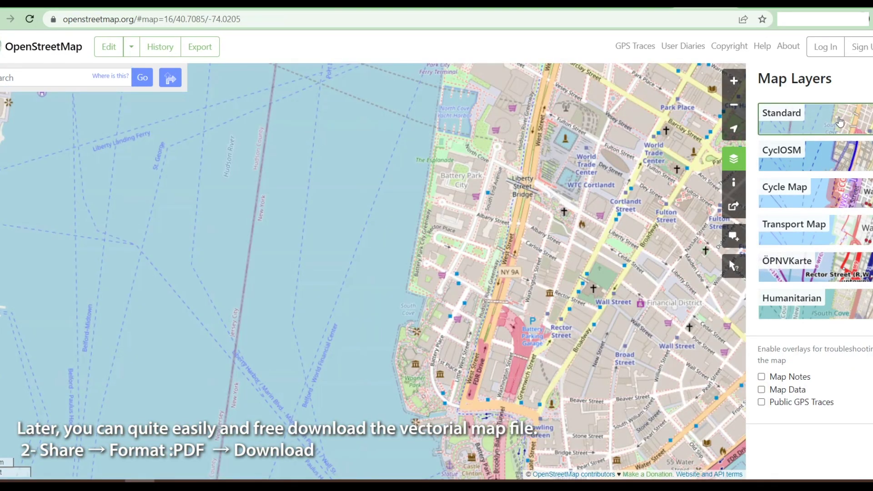
{"action": "left_click", "coordinate": [871, 78]}
{"action": "left_click_drag", "start_coordinate": [548, 260], "coordinate": [545, 273]}
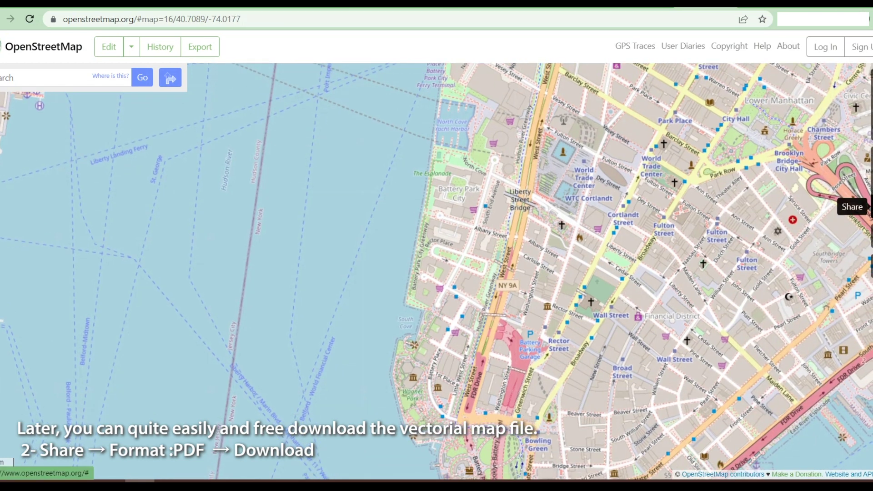
Step: Download the framed Manhattan map from the share options as a PDF
{"action": "left_click", "coordinate": [871, 207]}
{"action": "left_click", "coordinate": [810, 294]}
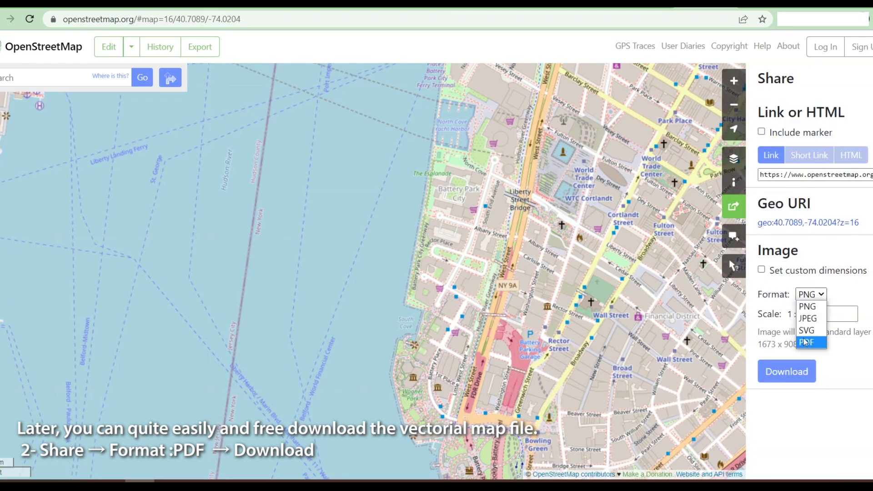
{"action": "left_click", "coordinate": [804, 342]}
{"action": "left_click", "coordinate": [798, 373]}
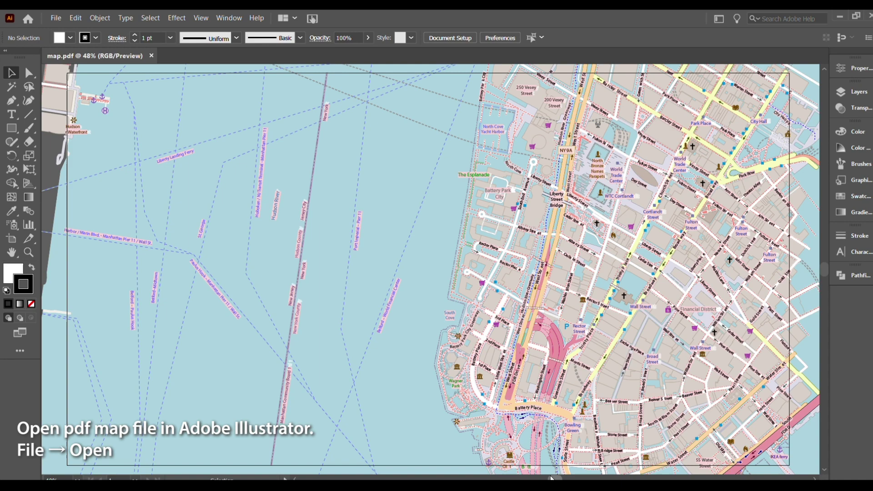
Step: Delete the river's blue water shapes and the beige background fill from map.pdf
{"action": "left_click", "coordinate": [385, 201]}
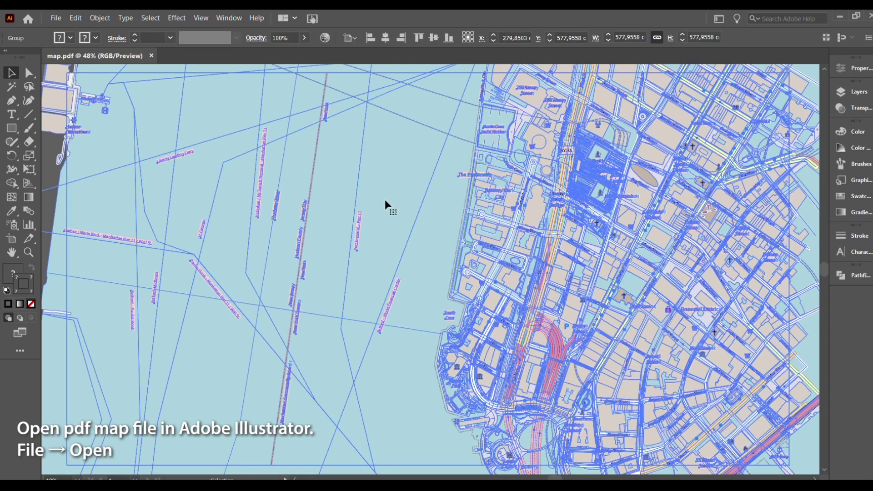
{"action": "key", "text": "Delete"}
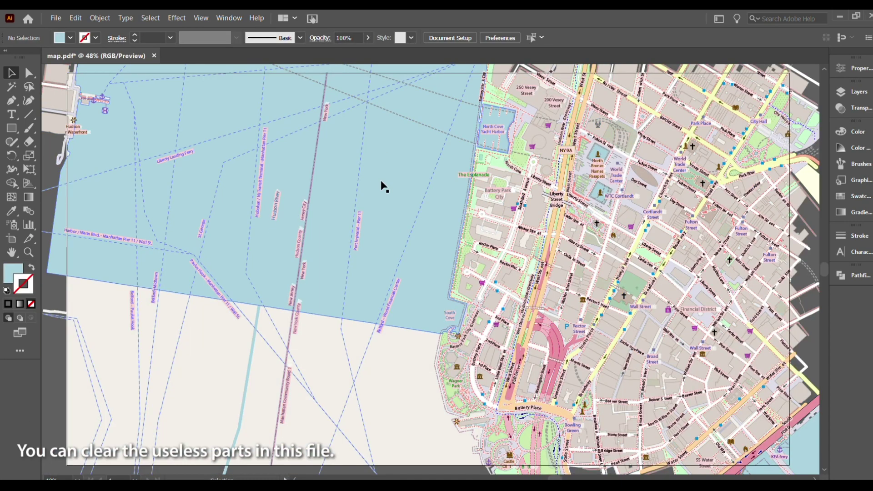
{"action": "left_click", "coordinate": [380, 181]}
{"action": "key", "text": "Delete"}
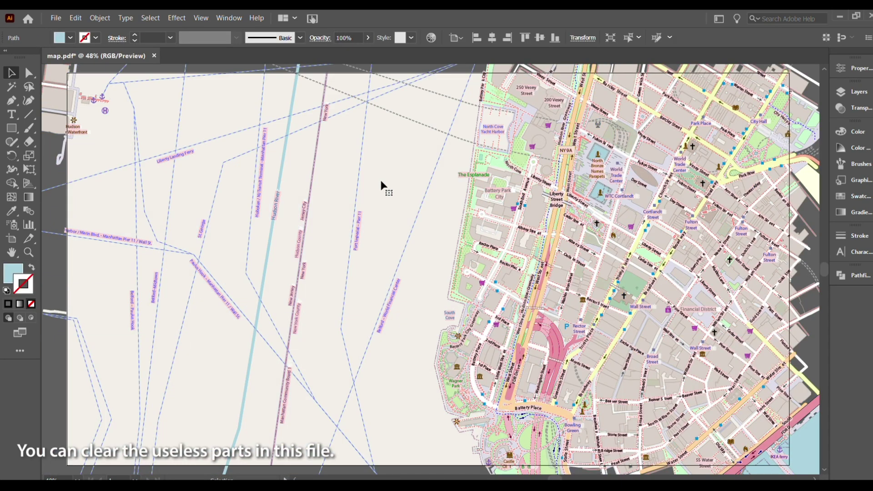
{"action": "left_click", "coordinate": [401, 416]}
{"action": "key", "text": "Delete"}
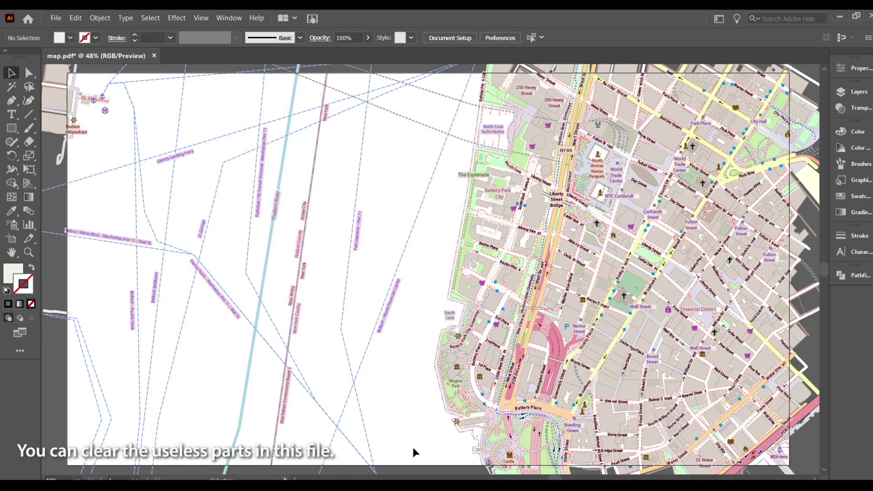
Step: Select and delete the ferry routes, boundary lines and labels lying over the river area
{"action": "left_click_drag", "start_coordinate": [414, 451], "coordinate": [177, 170]}
{"action": "left_click_drag", "start_coordinate": [51, 76], "coordinate": [51, 69]}
{"action": "key", "text": "Delete"}
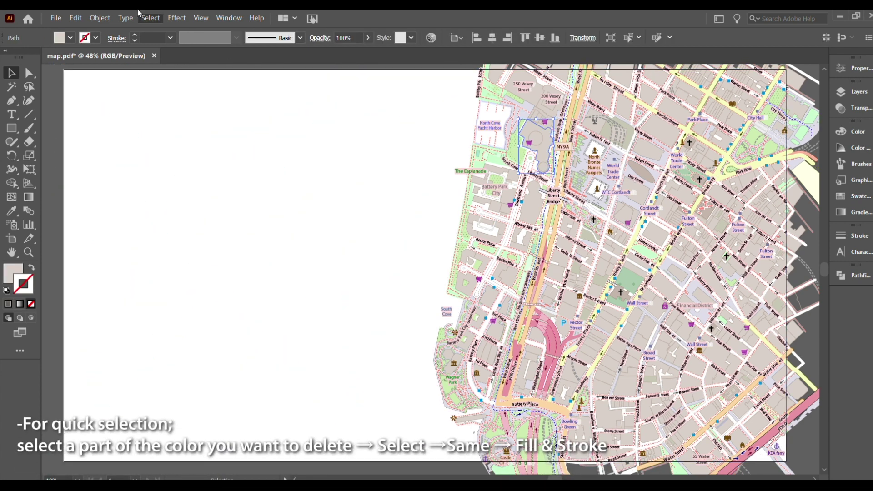
Step: Select all shapes with the same Fill & Stroke as the selected building, group them, and open the layer list
{"action": "left_click", "coordinate": [150, 17]}
{"action": "mouse_move", "coordinate": [166, 157]}
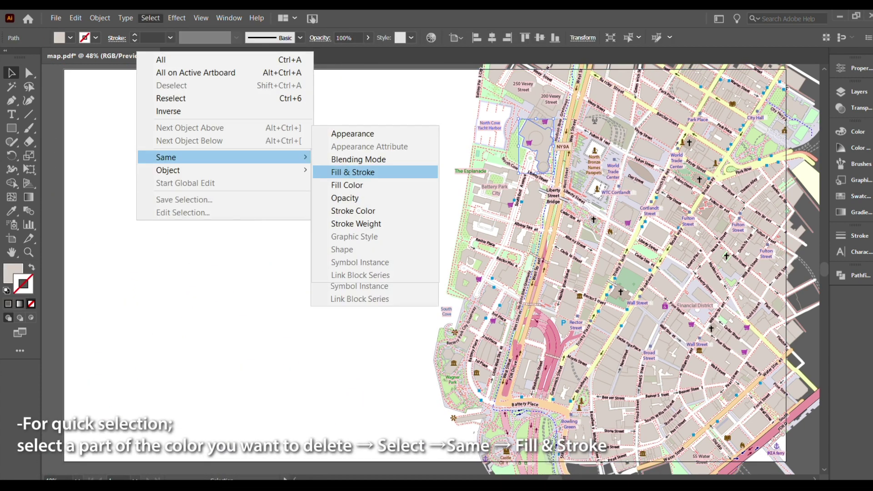
{"action": "left_click", "coordinate": [348, 173]}
{"action": "key", "text": "ctrl+g"}
{"action": "left_click", "coordinate": [858, 91]}
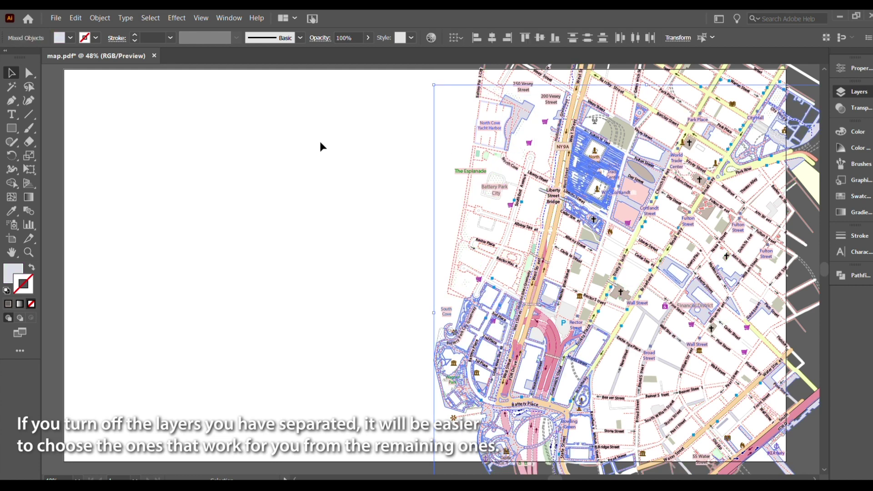
Step: Clear the selected ground shapes from view, pick out the street lines, and delete the remaining labels and icons
{"action": "key", "text": "Delete"}
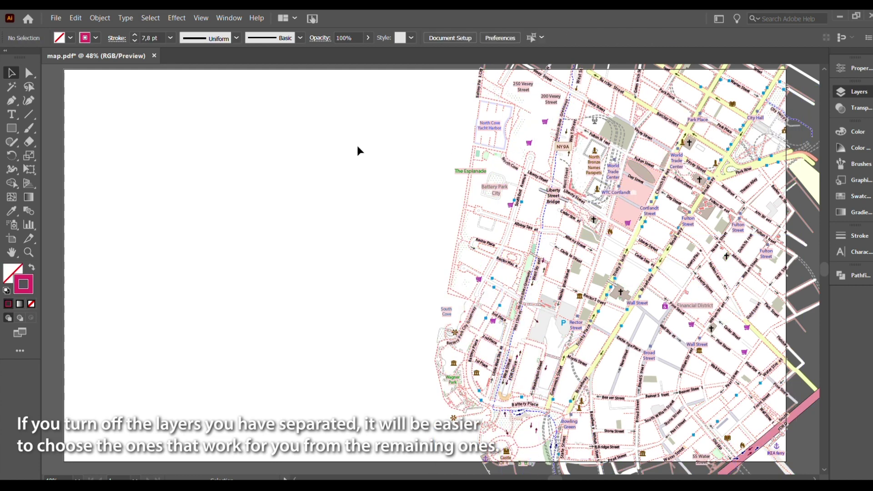
{"action": "left_click", "coordinate": [493, 266]}
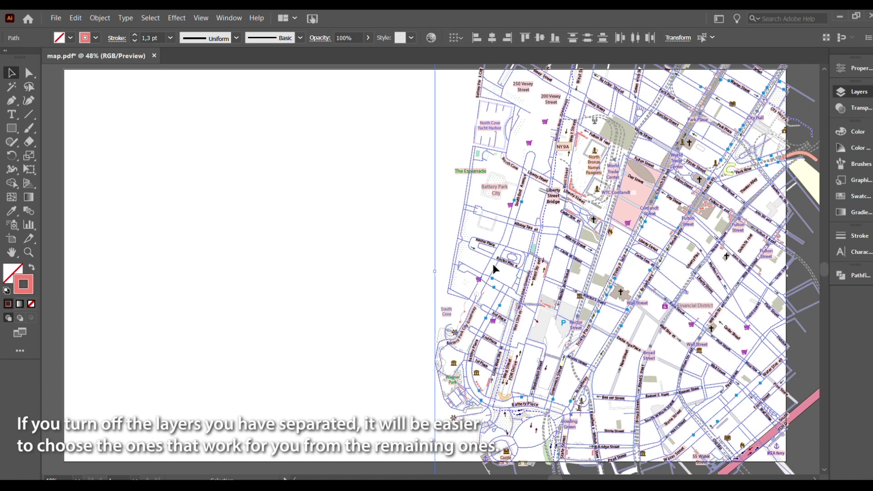
{"action": "left_click", "coordinate": [373, 245]}
{"action": "scroll", "coordinate": [435, 141], "scroll_direction": "up", "scroll_amount": 1}
{"action": "key", "text": "ctrl+a"}
{"action": "key", "text": "Delete"}
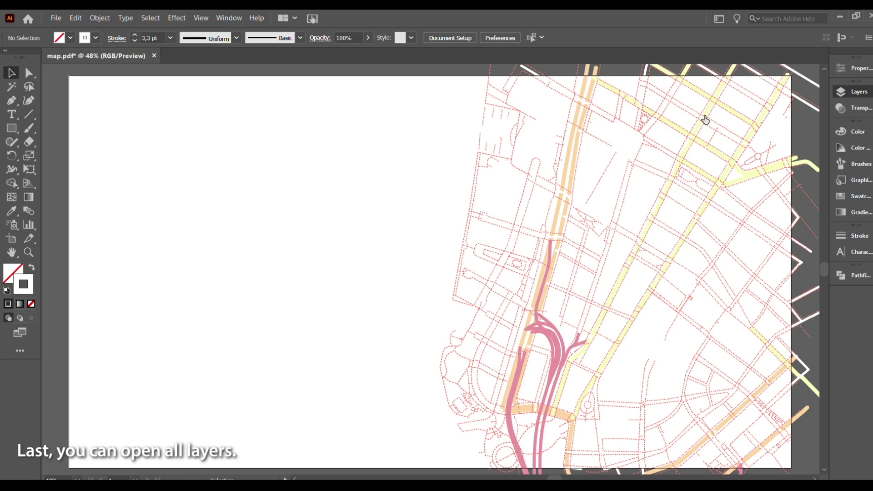
Step: Show all layers, rotate the whole map counterclockwise about a quarter turn, and scale it down near the artboard's upper middle
{"action": "left_click", "coordinate": [708, 109]}
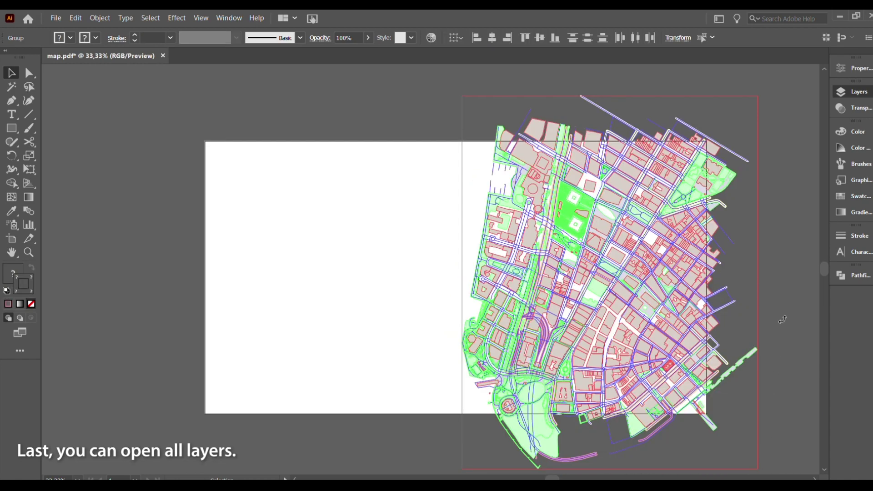
{"action": "left_click_drag", "start_coordinate": [782, 320], "coordinate": [790, 214]}
{"action": "left_click_drag", "start_coordinate": [795, 429], "coordinate": [643, 313]}
{"action": "mouse_move", "coordinate": [560, 177]}
{"action": "left_mouse_down"}
{"action": "mouse_move", "coordinate": [466, 172]}
{"action": "mouse_move", "coordinate": [478, 168]}
{"action": "left_mouse_up"}
Step: Draw an upright rectangular frame over the map, extending well below its lower edge
{"action": "left_click_drag", "start_coordinate": [373, 160], "coordinate": [514, 360]}
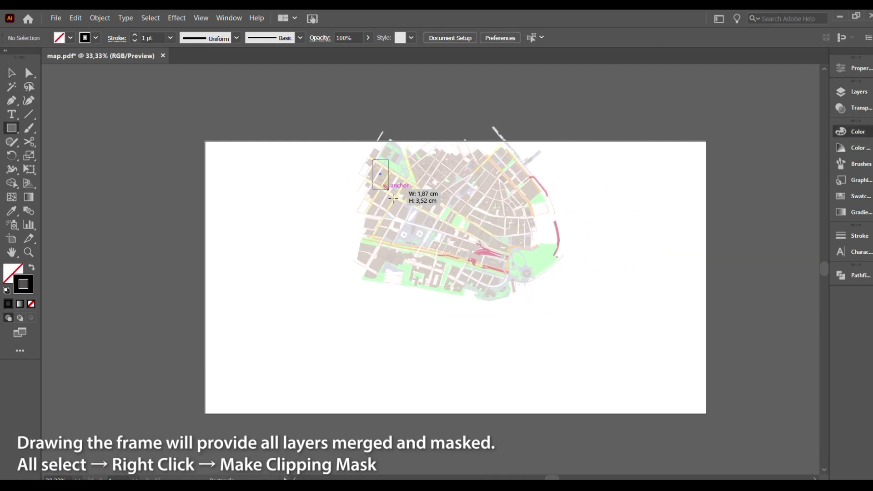
{"action": "key", "text": "v"}
{"action": "left_click", "coordinate": [547, 146]}
Step: Narrow the artboard from both sides so it fits closely around the map and frame
{"action": "key", "text": "shift+o"}
{"action": "left_click_drag", "start_coordinate": [706, 277], "coordinate": [555, 277]}
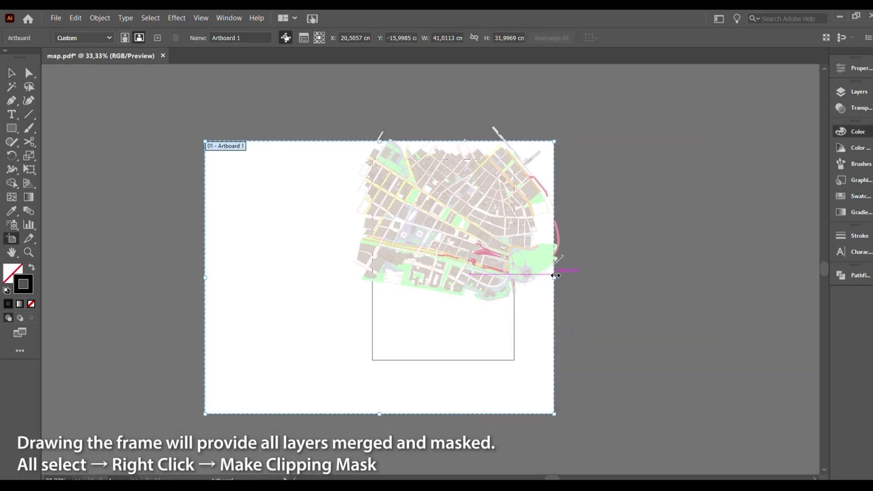
{"action": "left_click_drag", "start_coordinate": [205, 276], "coordinate": [338, 275]}
{"action": "key", "text": "v"}
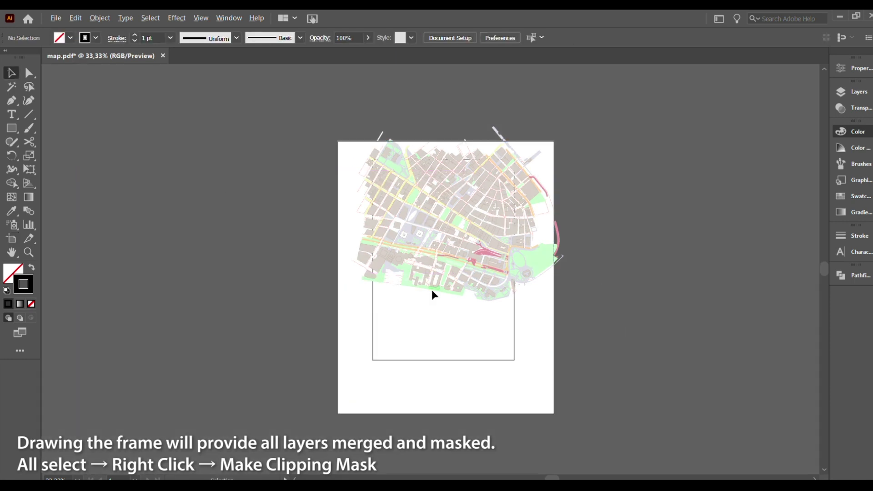
Step: Move Layer 1, which holds the rectangular frame, above the buildings layer
{"action": "key", "text": "ctrl+equal"}
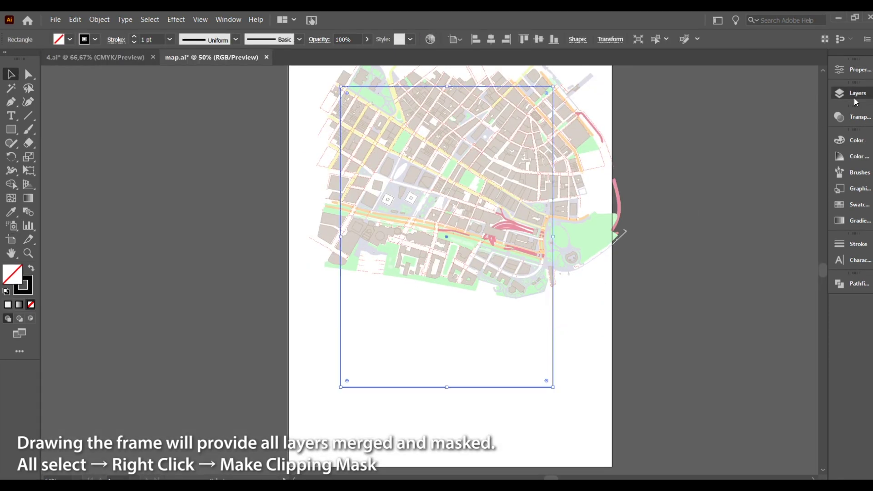
{"action": "left_click", "coordinate": [857, 93]}
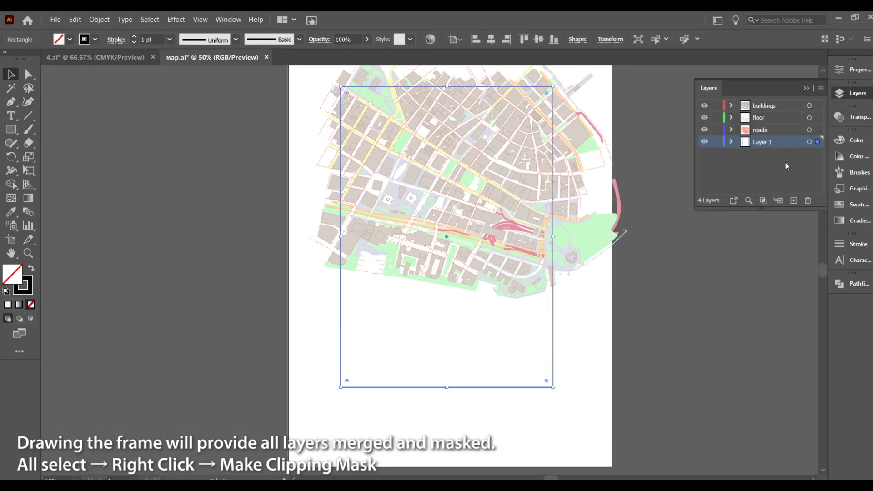
{"action": "left_click_drag", "start_coordinate": [773, 143], "coordinate": [772, 106]}
{"action": "left_click", "coordinate": [806, 89]}
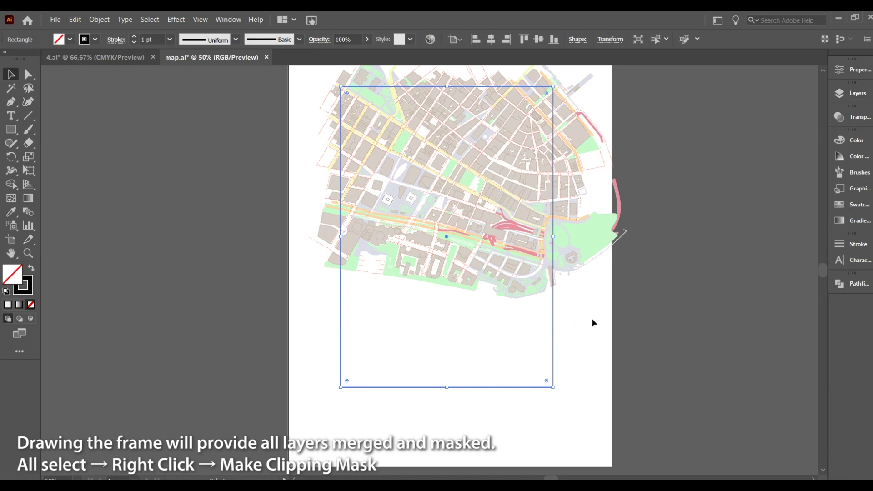
Step: Select all the artwork and make a clipping mask with the rectangular frame
{"action": "left_click", "coordinate": [591, 318]}
{"action": "key", "text": "ctrl+a"}
{"action": "right_click", "coordinate": [360, 119]}
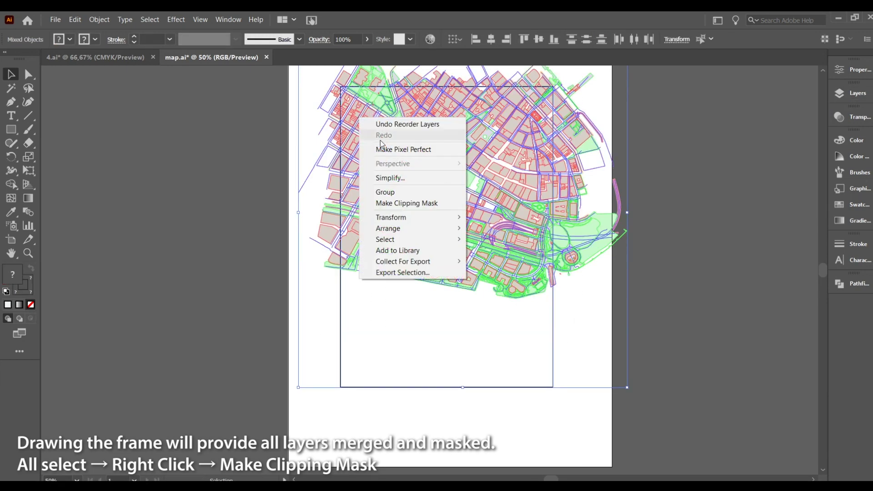
{"action": "left_click", "coordinate": [406, 203]}
{"action": "left_click", "coordinate": [665, 206]}
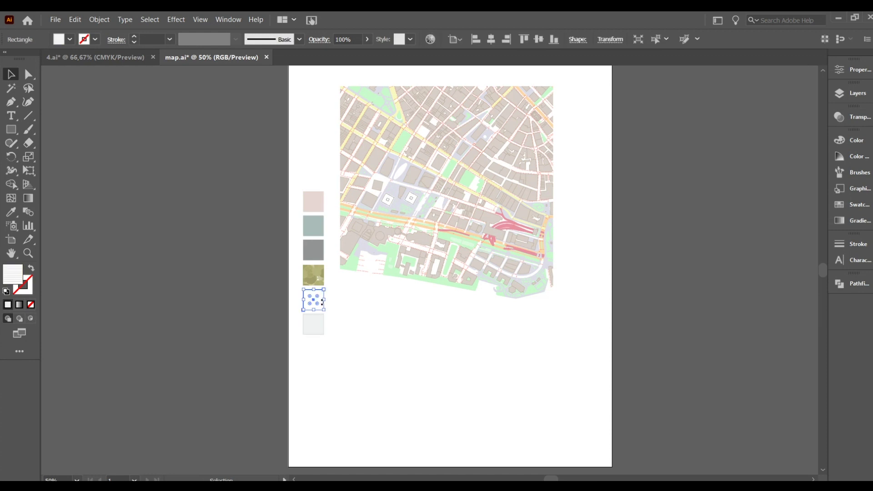
Step: Isolate the map's clip group, select the buildings, and apply the grey-green swatch's appearance to them with the Eyedropper
{"action": "scroll", "coordinate": [322, 301], "scroll_direction": "up", "scroll_amount": 2}
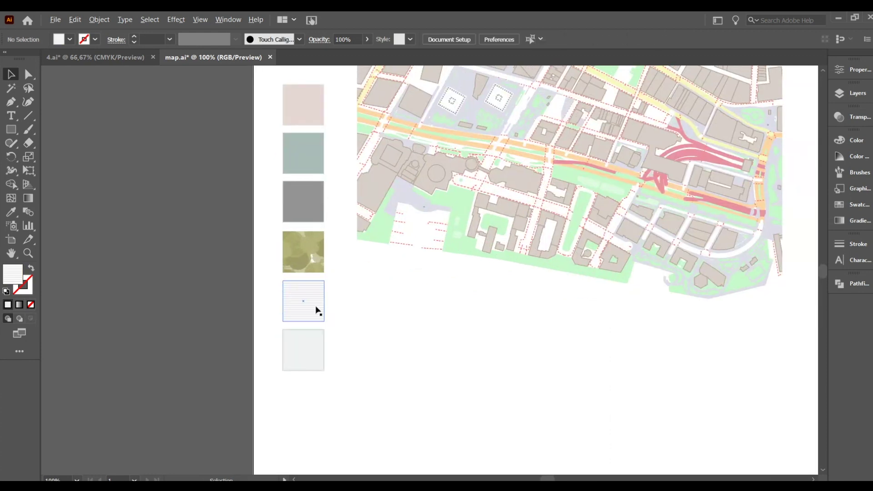
{"action": "scroll", "coordinate": [316, 307], "scroll_direction": "down", "scroll_amount": 2}
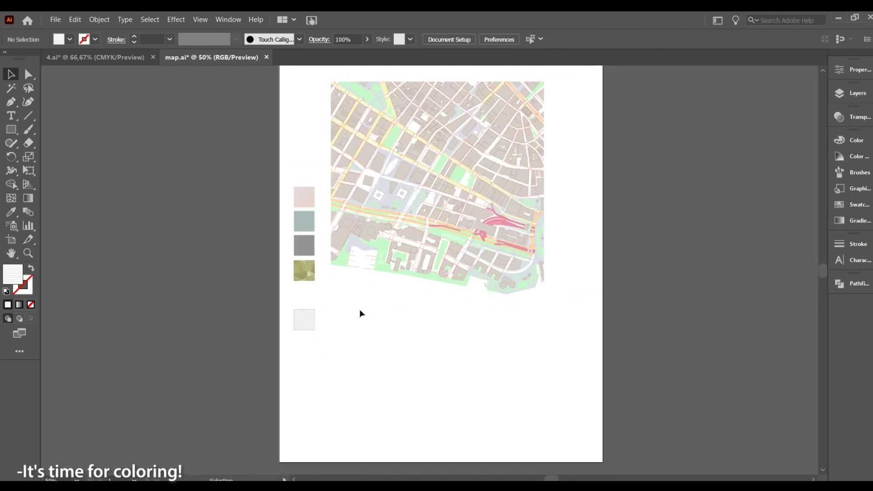
{"action": "left_click", "coordinate": [399, 169]}
{"action": "double_click", "coordinate": [399, 169]}
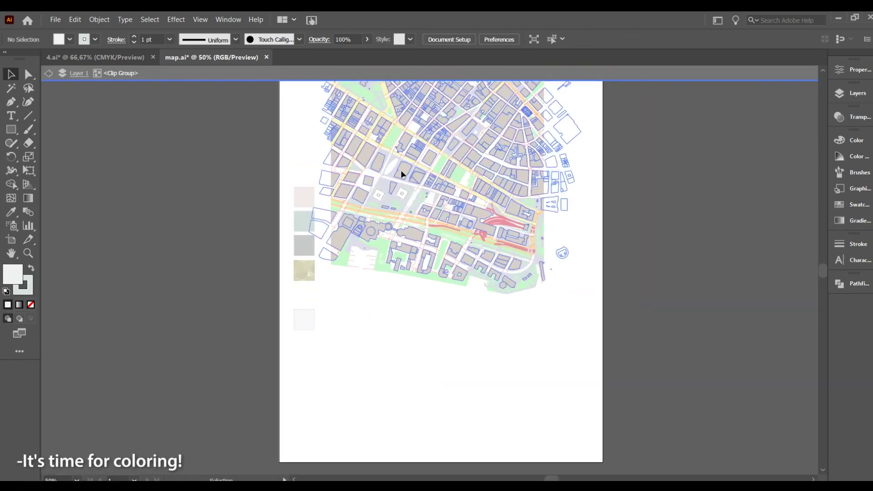
{"action": "left_click", "coordinate": [16, 212]}
{"action": "key", "text": "ctrl+a"}
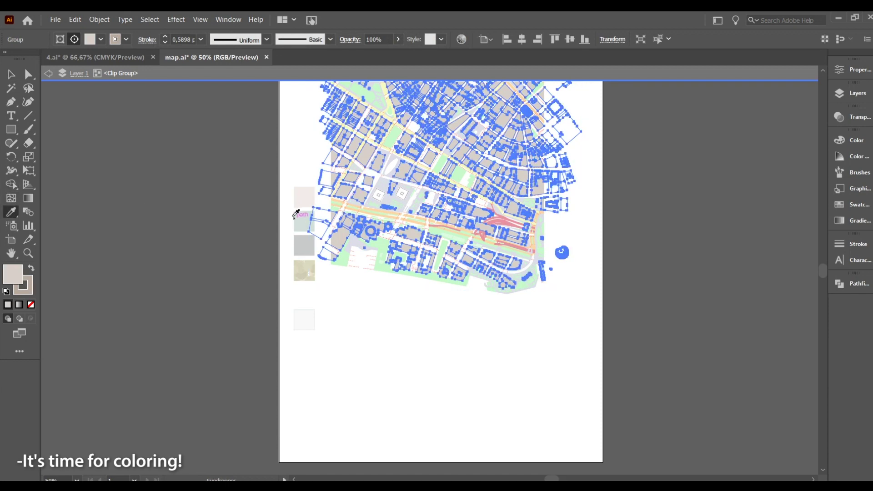
{"action": "left_click", "coordinate": [297, 218]}
Step: Select the green park areas and apply the olive watercolour swatch to them with the Eyedropper
{"action": "left_click", "coordinate": [11, 74]}
{"action": "left_click", "coordinate": [382, 261]}
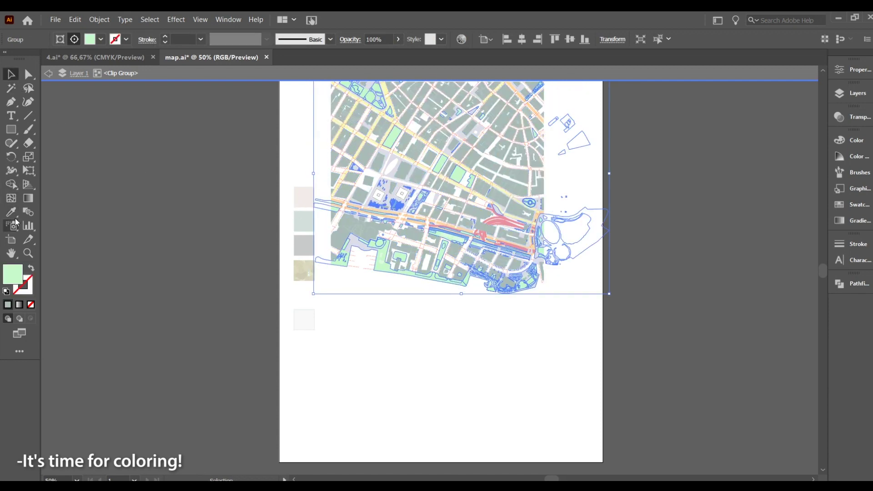
{"action": "left_click", "coordinate": [12, 212]}
{"action": "left_click", "coordinate": [300, 264]}
{"action": "key", "text": "v"}
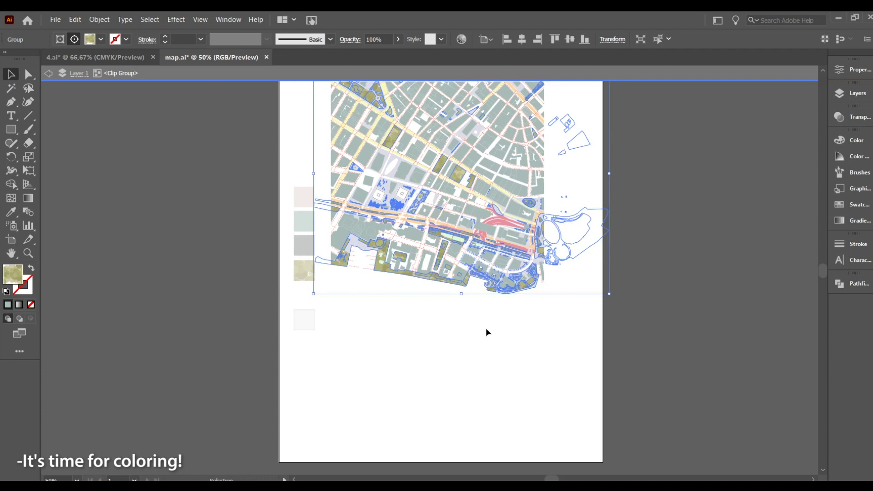
Step: Select the pink highway lines and match them to the light orange road stroke with the Eyedropper
{"action": "left_click", "coordinate": [486, 328]}
{"action": "left_click", "coordinate": [518, 224]}
{"action": "left_click", "coordinate": [12, 212]}
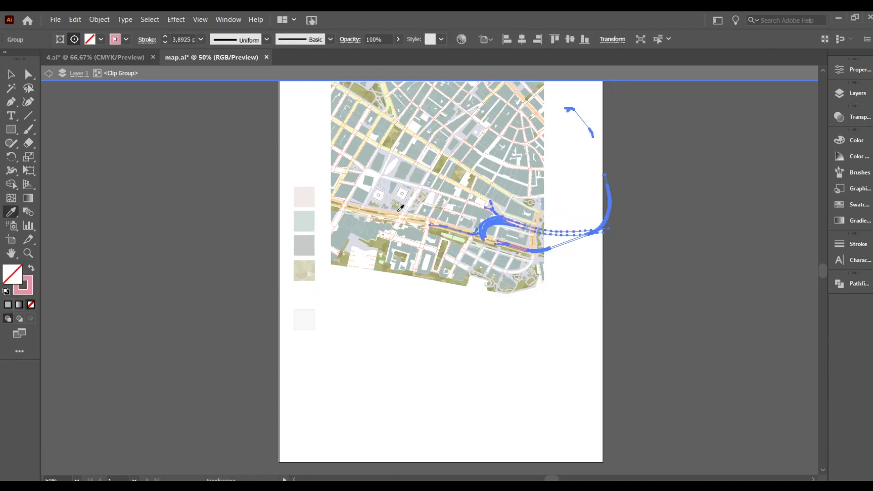
{"action": "left_click", "coordinate": [11, 74]}
{"action": "left_click", "coordinate": [451, 314]}
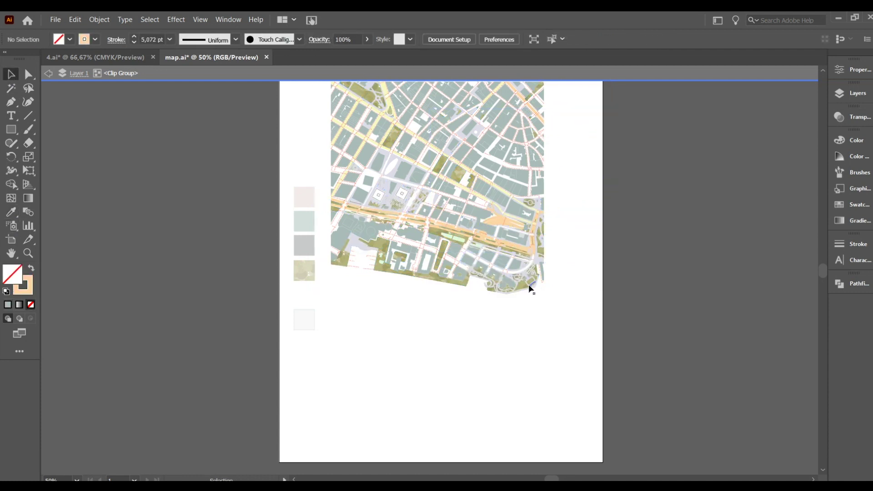
Step: Select the thin pink street lines and set their stroke colour to white (#ffffff)
{"action": "left_click", "coordinate": [530, 289]}
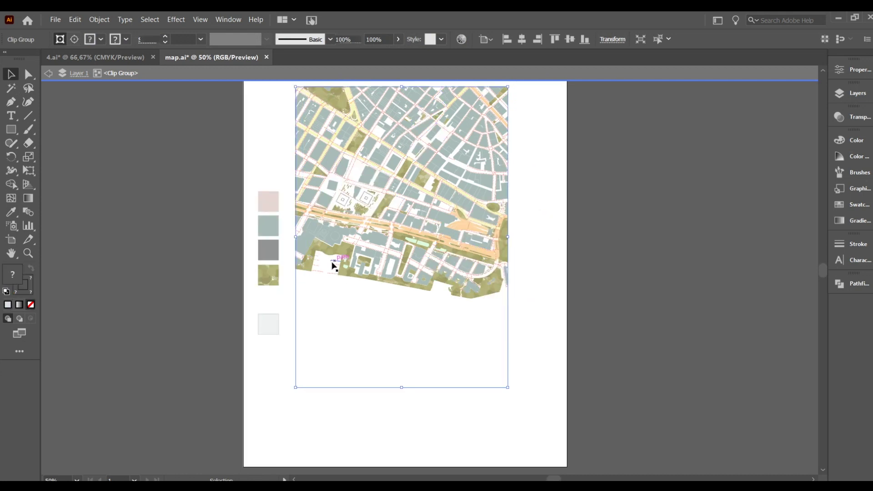
{"action": "left_click", "coordinate": [333, 263]}
{"action": "left_click", "coordinate": [337, 264]}
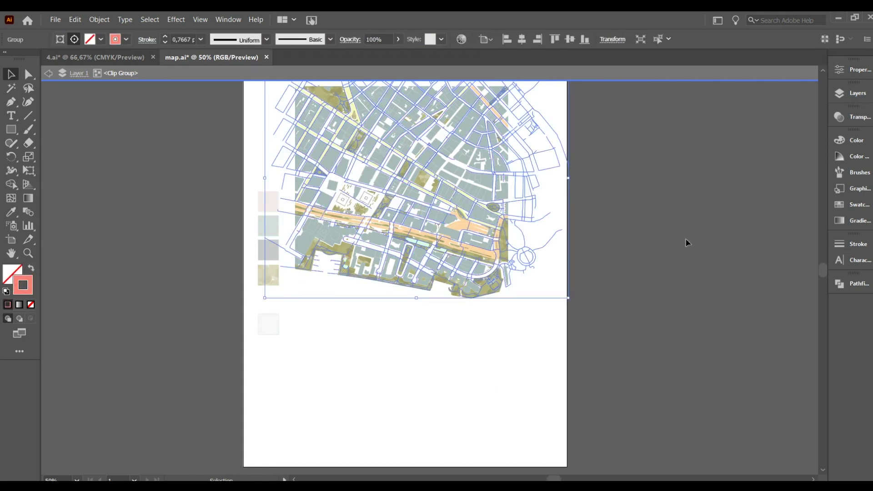
{"action": "double_click", "coordinate": [23, 290]}
{"action": "left_click_drag", "start_coordinate": [73, 236], "coordinate": [53, 223]}
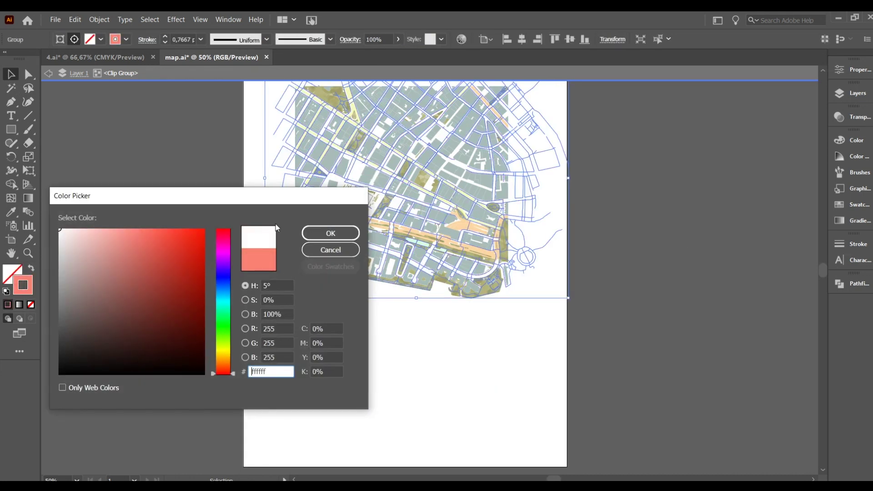
{"action": "left_click", "coordinate": [329, 233]}
{"action": "left_click", "coordinate": [847, 246]}
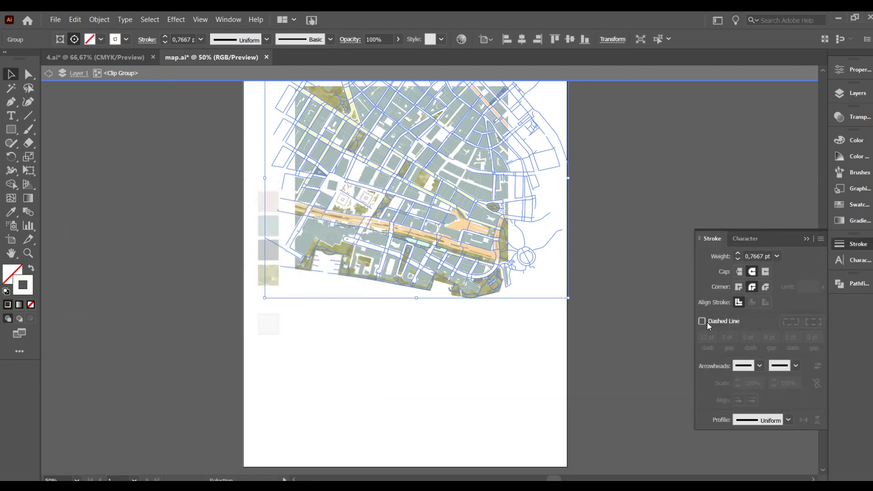
{"action": "left_click", "coordinate": [805, 239]}
{"action": "left_click", "coordinate": [716, 263]}
Step: Draw a Pen tool path just outside the waterfront, from the map's western edge around the first inlet and along the park shoreline
{"action": "scroll", "coordinate": [293, 272], "scroll_direction": "up", "scroll_amount": 4}
{"action": "key", "text": "p"}
{"action": "left_click", "coordinate": [303, 271]}
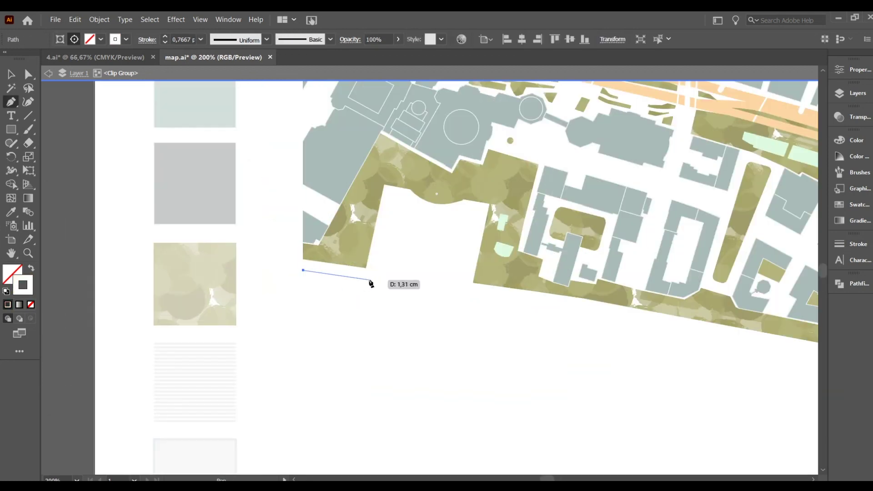
{"action": "left_click", "coordinate": [373, 280]}
{"action": "left_click", "coordinate": [404, 195]}
{"action": "left_click", "coordinate": [415, 201]}
{"action": "left_click", "coordinate": [427, 208]}
{"action": "left_click", "coordinate": [443, 211]}
{"action": "left_click", "coordinate": [455, 209]}
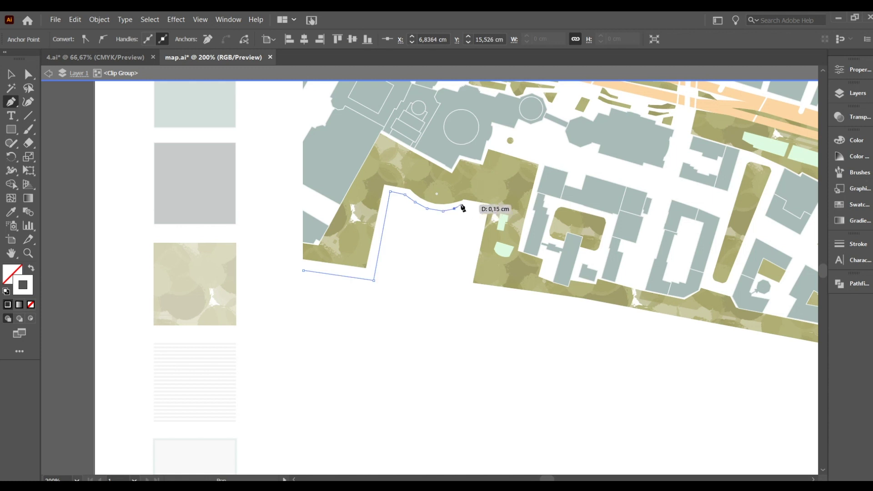
{"action": "left_click", "coordinate": [468, 205]}
{"action": "left_click", "coordinate": [482, 207]}
{"action": "left_click", "coordinate": [463, 287]}
{"action": "left_click", "coordinate": [581, 304]}
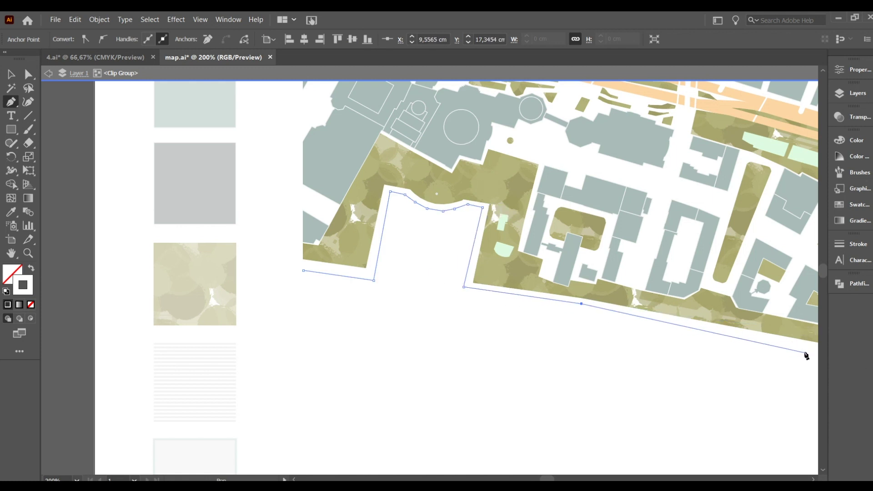
{"action": "left_click", "coordinate": [805, 346]}
Step: Continue the shoreline path around the second, smaller inlet and the park's curved tip to the map's eastern edge
{"action": "scroll", "coordinate": [287, 286], "scroll_direction": "down", "scroll_amount": 2}
{"action": "scroll", "coordinate": [650, 328], "scroll_direction": "up", "scroll_amount": 2}
{"action": "left_click", "coordinate": [483, 312]}
{"action": "left_click", "coordinate": [487, 301]}
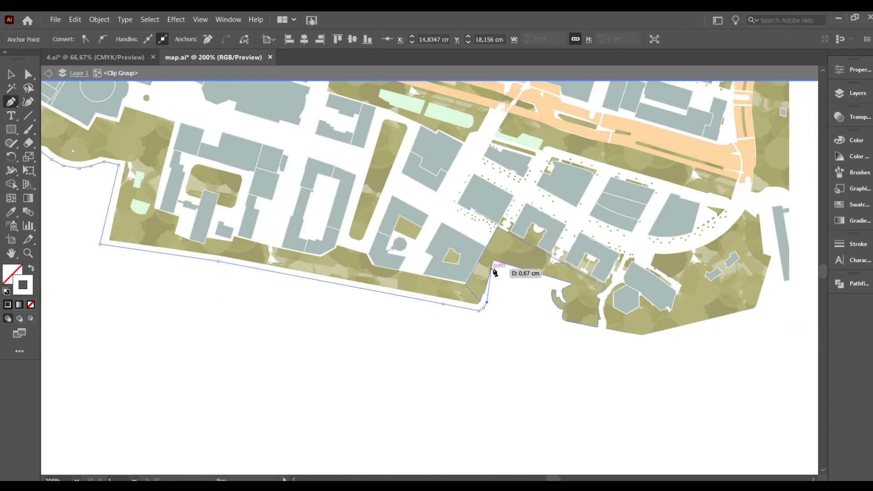
{"action": "left_click", "coordinate": [496, 265]}
{"action": "left_click", "coordinate": [552, 280]}
{"action": "left_click", "coordinate": [548, 288]}
{"action": "left_click", "coordinate": [549, 300]}
{"action": "left_click", "coordinate": [556, 312]}
{"action": "left_click", "coordinate": [557, 319]}
{"action": "left_click", "coordinate": [557, 326]}
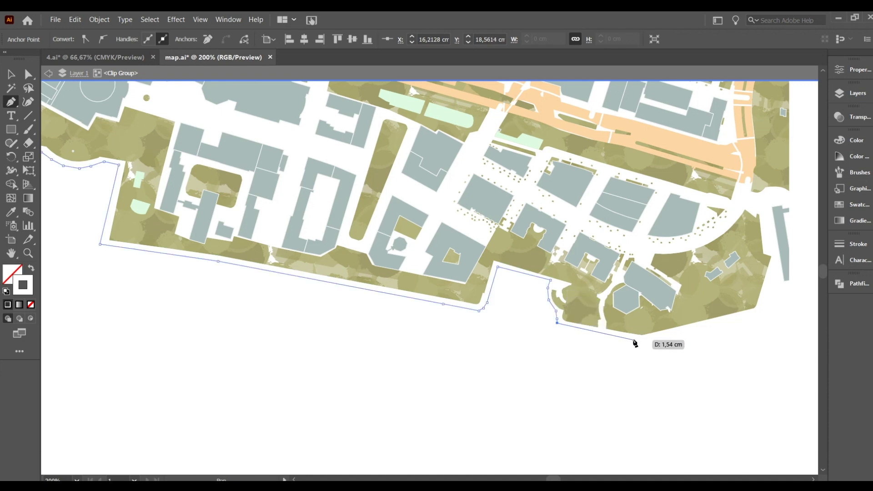
{"action": "left_click", "coordinate": [644, 341]}
{"action": "left_click", "coordinate": [789, 305]}
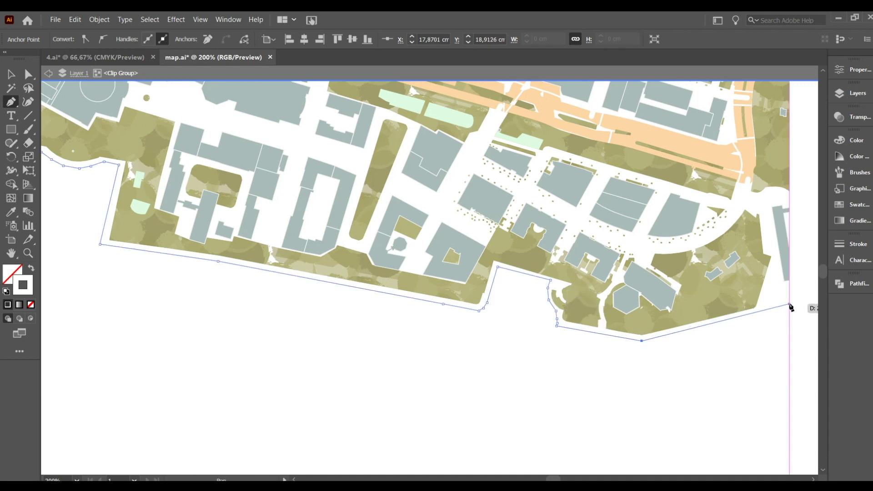
Step: Close the ground outline by running it through the map's two upper corners back to its start point
{"action": "scroll", "coordinate": [725, 313], "scroll_direction": "down", "scroll_amount": 3}
{"action": "left_click", "coordinate": [667, 107]}
{"action": "left_click", "coordinate": [381, 107]}
{"action": "left_click", "coordinate": [383, 354]}
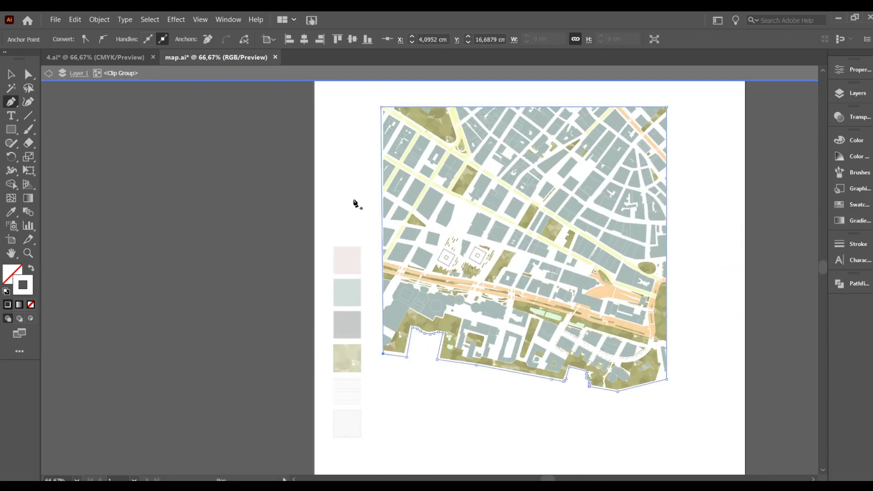
Step: Apply the pale grey swatch to the ground shape with the Eyedropper and send the shape to the back
{"action": "key", "text": "i"}
{"action": "left_click", "coordinate": [348, 422]}
{"action": "key", "text": "v"}
{"action": "scroll", "coordinate": [447, 231], "scroll_direction": "down", "scroll_amount": 1}
{"action": "scroll", "coordinate": [538, 233], "scroll_direction": "up", "scroll_amount": 1}
{"action": "right_click", "coordinate": [572, 242]}
{"action": "mouse_move", "coordinate": [646, 432]}
{"action": "left_click", "coordinate": [719, 465]}
{"action": "left_click", "coordinate": [712, 348]}
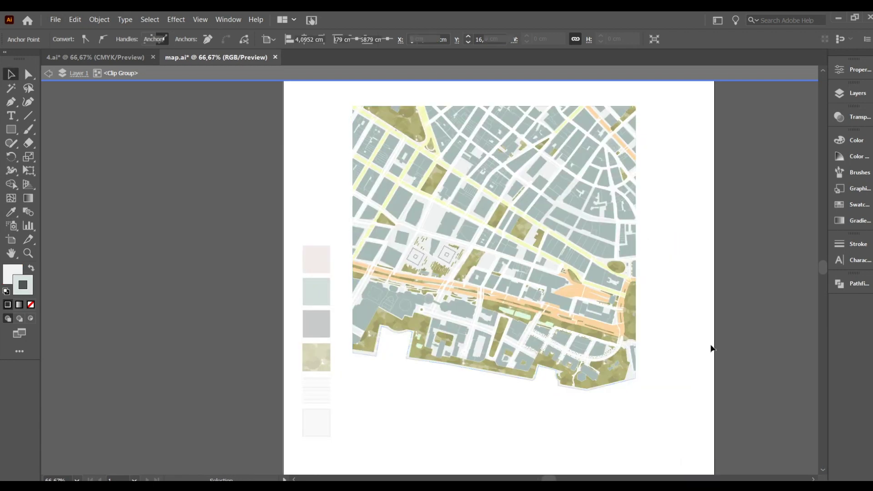
Step: Slightly adjust an anchor of the ground shape's shoreline with the Direct Selection tool and deselect it
{"action": "scroll", "coordinate": [396, 358], "scroll_direction": "up", "scroll_amount": 3}
{"action": "left_click", "coordinate": [337, 339]}
{"action": "key", "text": "a"}
{"action": "left_click_drag", "start_coordinate": [331, 348], "coordinate": [329, 344]}
{"action": "key", "text": "y"}
{"action": "left_click", "coordinate": [273, 383]}
{"action": "scroll", "coordinate": [272, 383], "scroll_direction": "down", "scroll_amount": 1}
{"action": "scroll", "coordinate": [210, 367], "scroll_direction": "down", "scroll_amount": 1}
{"action": "key", "text": "v"}
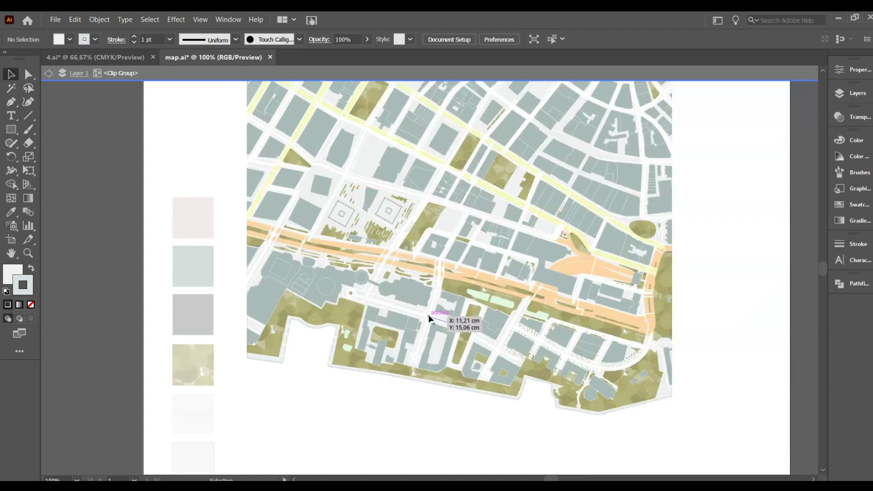
Step: Select the wider white street lines and set their stroke weight to 0.75 pt
{"action": "left_click", "coordinate": [431, 315]}
{"action": "left_click", "coordinate": [201, 39]}
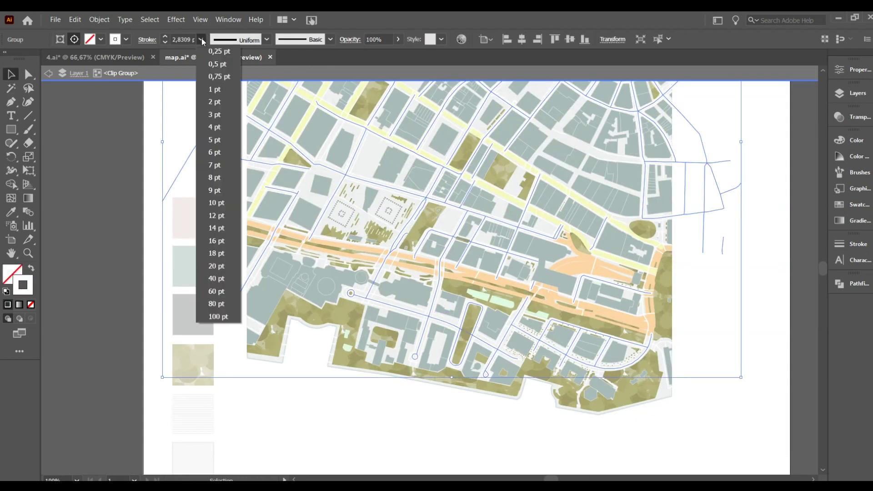
{"action": "left_click", "coordinate": [212, 77]}
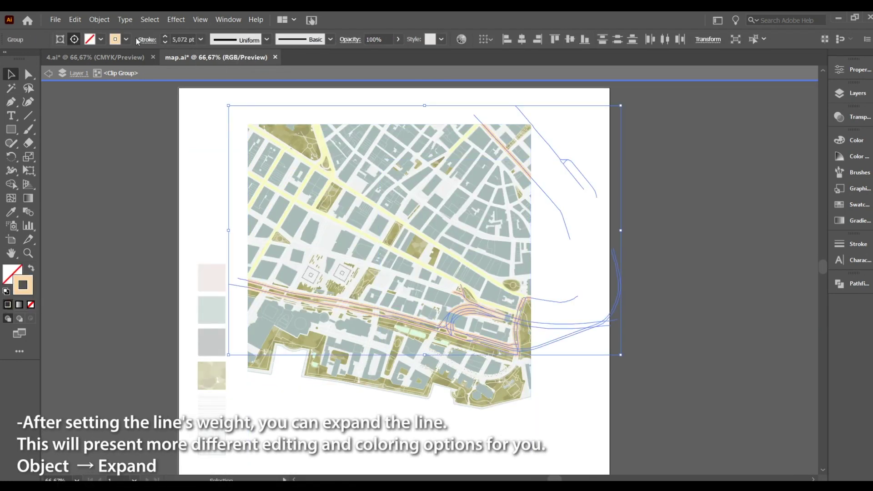
Step: Set the selected orange highway lines to a 3 pt stroke and change their colour to white
{"action": "left_click", "coordinate": [201, 40]}
{"action": "left_click", "coordinate": [213, 111]}
{"action": "double_click", "coordinate": [21, 279]}
{"action": "left_click_drag", "start_coordinate": [146, 308], "coordinate": [59, 228]}
{"action": "left_click", "coordinate": [329, 233]}
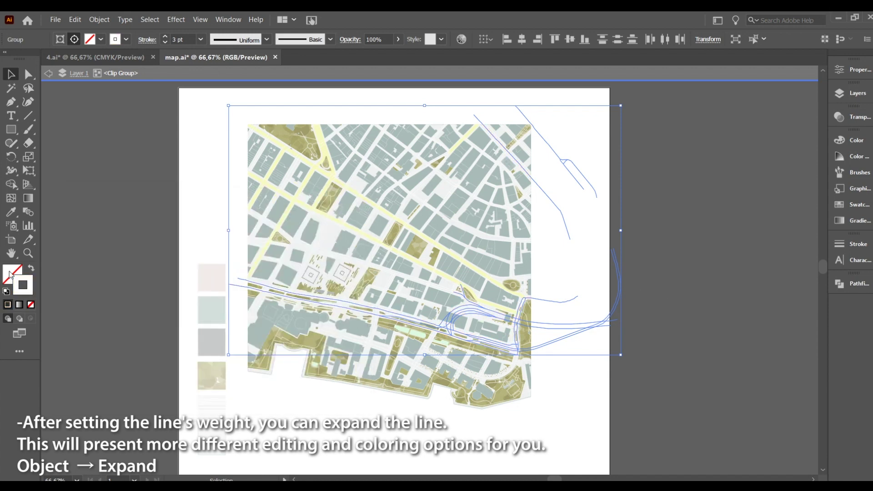
{"action": "scroll", "coordinate": [381, 319], "scroll_direction": "up", "scroll_amount": 3}
{"action": "scroll", "coordinate": [407, 298], "scroll_direction": "down", "scroll_amount": 3}
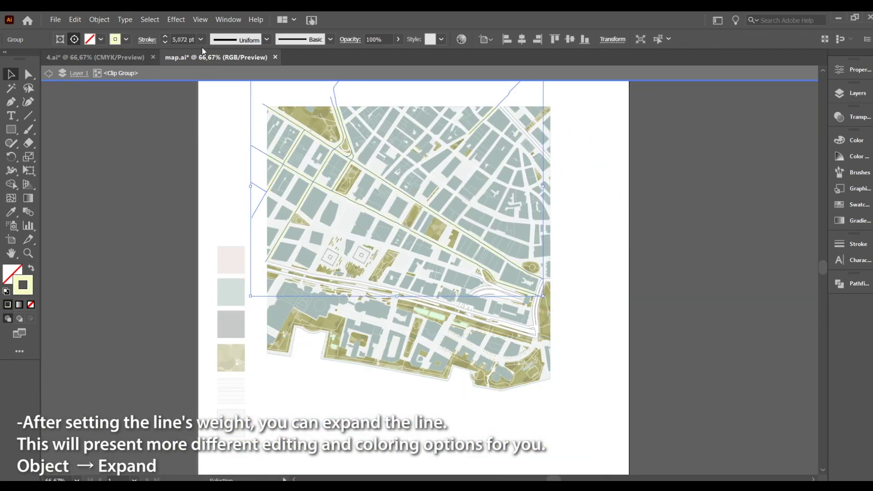
Step: Set the yellow avenue lines to a 4 pt stroke and expand their fill and stroke into shapes
{"action": "left_click", "coordinate": [200, 40]}
{"action": "left_click", "coordinate": [214, 125]}
{"action": "left_click", "coordinate": [102, 20]}
{"action": "left_click", "coordinate": [106, 135]}
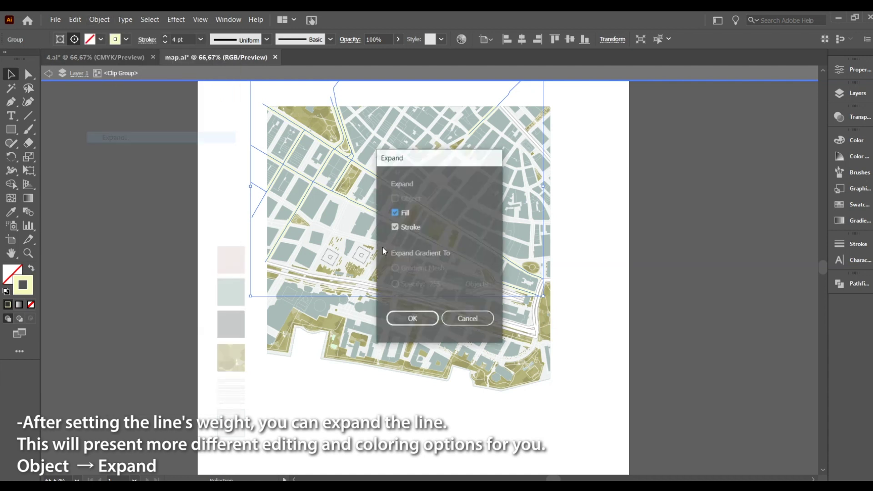
{"action": "left_click", "coordinate": [412, 320]}
Step: Match the expanded avenues to the highway with the Eyedropper, giving them a white fill and a 0.5 pt grey outline
{"action": "key", "text": "i"}
{"action": "left_click", "coordinate": [390, 282]}
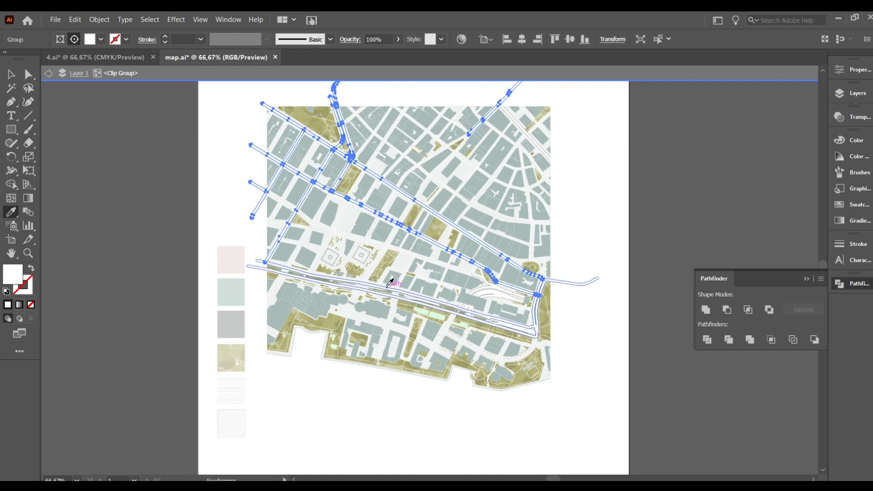
{"action": "left_click", "coordinate": [10, 80]}
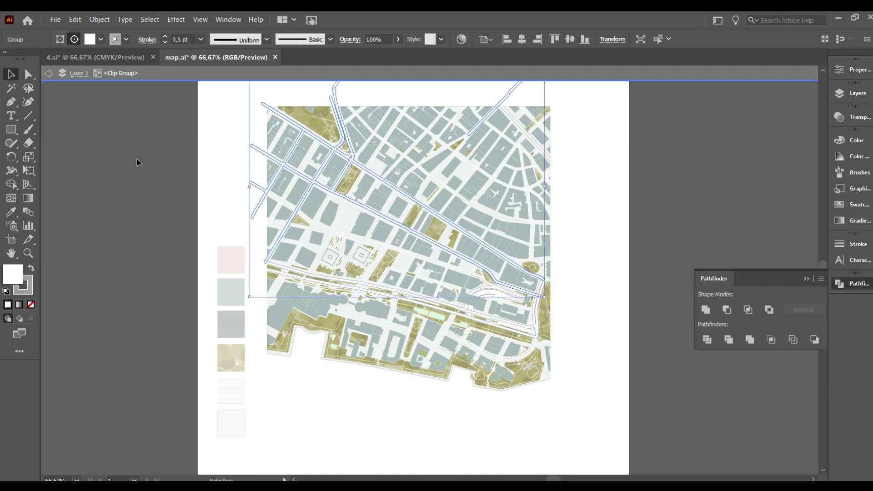
{"action": "left_click", "coordinate": [135, 158]}
Step: Select all the buildings and apply the 3D Extrude & Bevel effect with rotation angles of 10°, 0° and 0°
{"action": "left_click", "coordinate": [430, 187]}
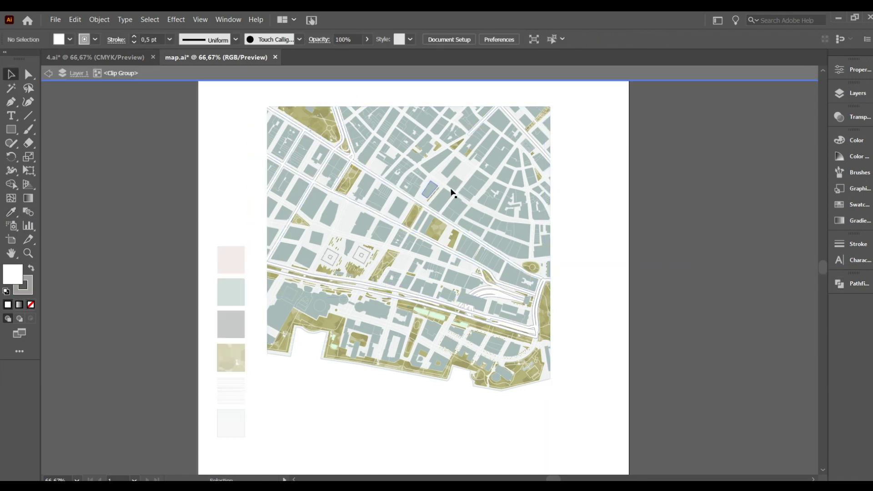
{"action": "left_click", "coordinate": [430, 189]}
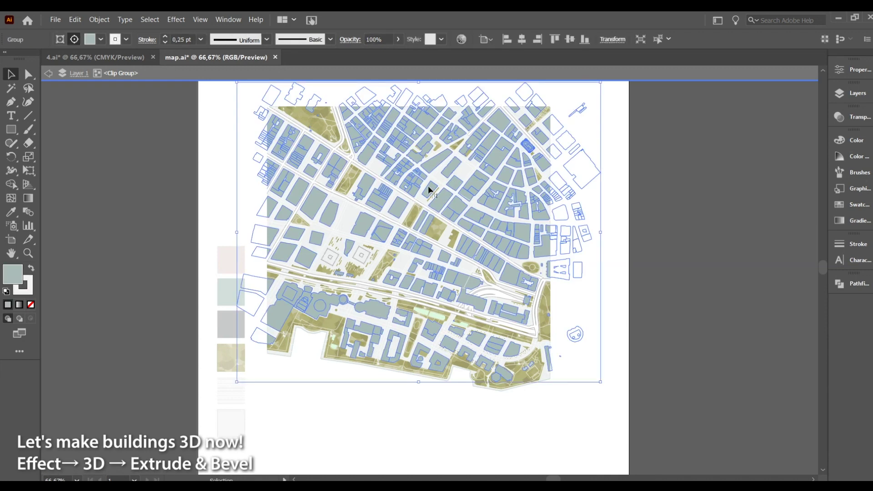
{"action": "left_click", "coordinate": [182, 19]}
{"action": "mouse_move", "coordinate": [203, 89]}
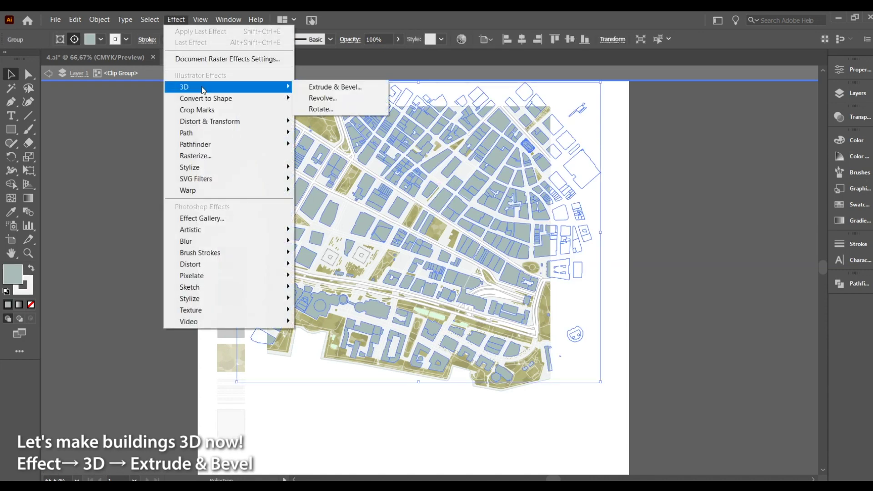
{"action": "left_click", "coordinate": [340, 87]}
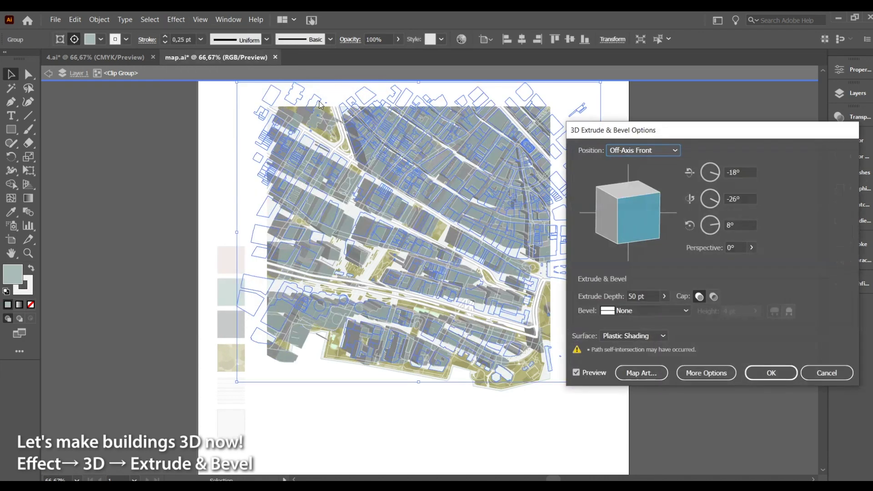
{"action": "left_click", "coordinate": [576, 372]}
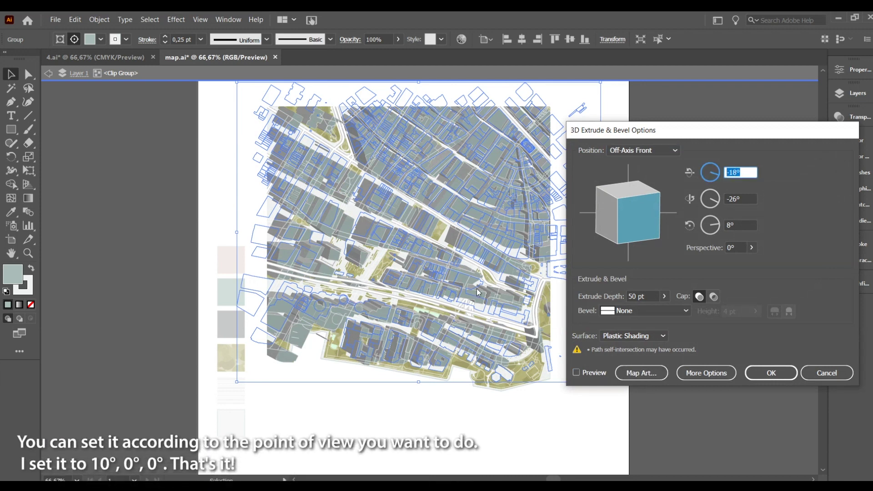
{"action": "key", "text": "Tab"}
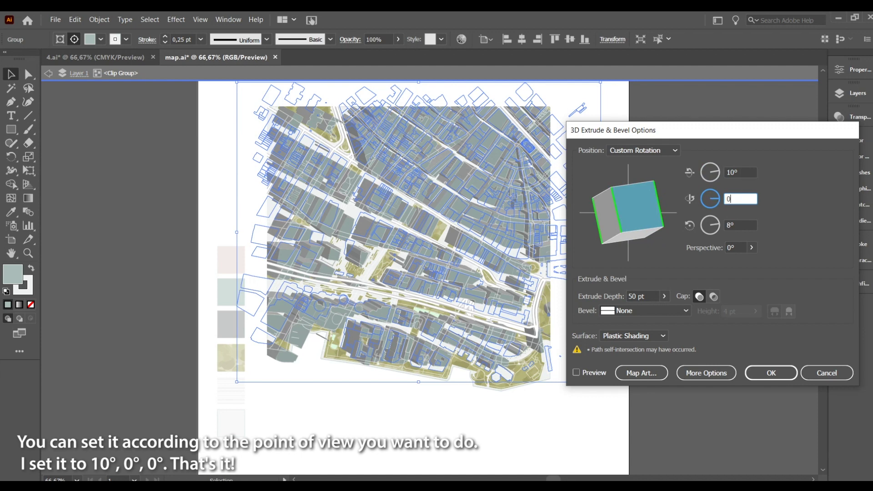
{"action": "left_click", "coordinate": [737, 220]}
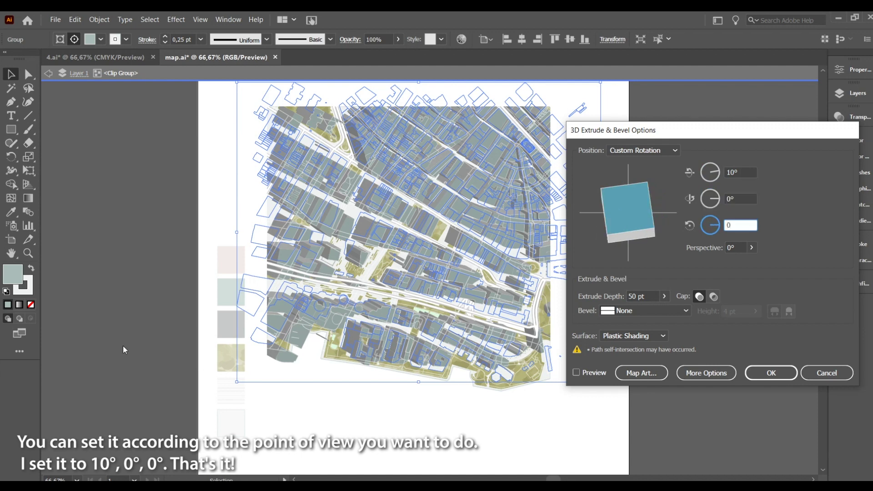
{"action": "type", "text": "0"}
{"action": "key", "text": "Tab"}
{"action": "left_click", "coordinate": [576, 372]}
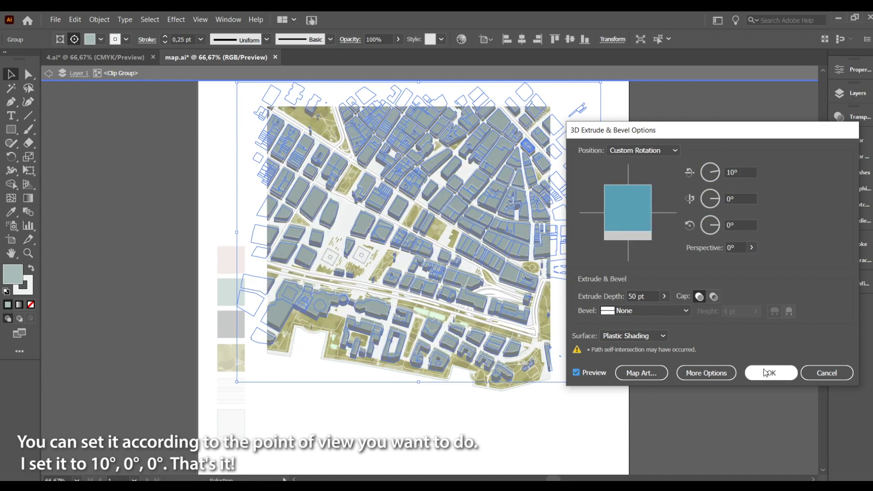
{"action": "left_click", "coordinate": [766, 373]}
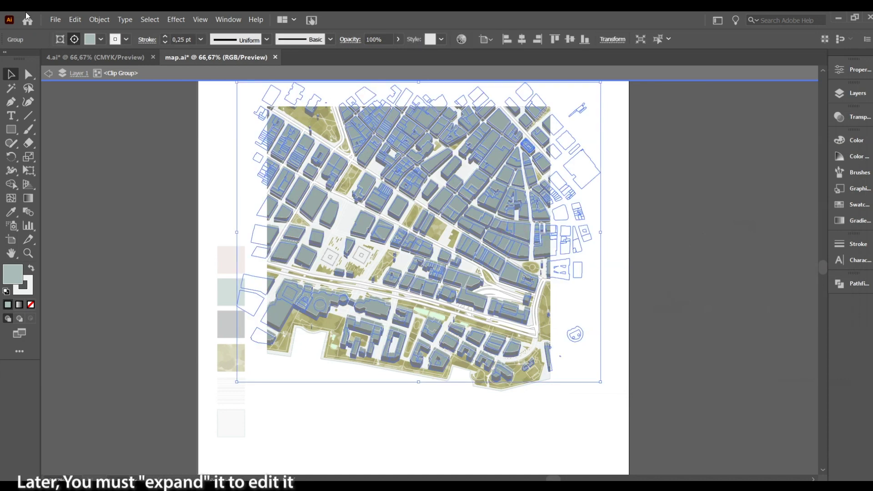
Step: Expand the appearance of the extruded buildings into editable shapes and deselect them
{"action": "left_click", "coordinate": [97, 19]}
{"action": "left_click", "coordinate": [141, 150]}
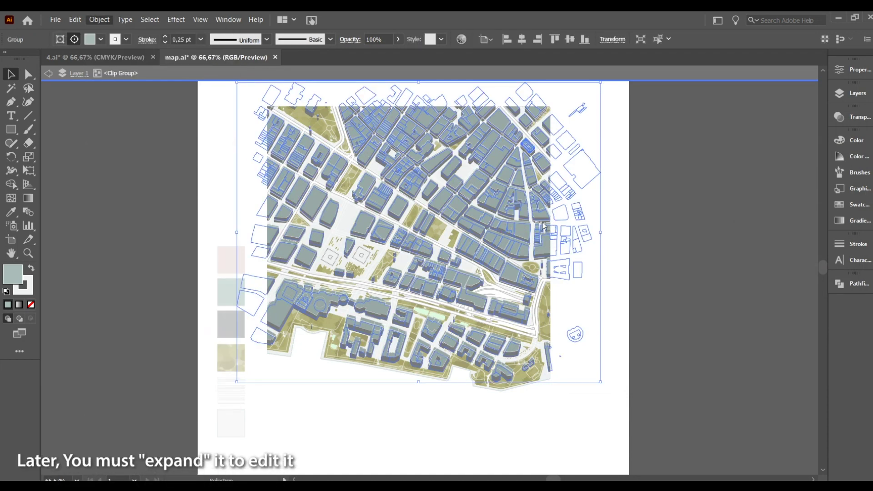
{"action": "left_click", "coordinate": [717, 220]}
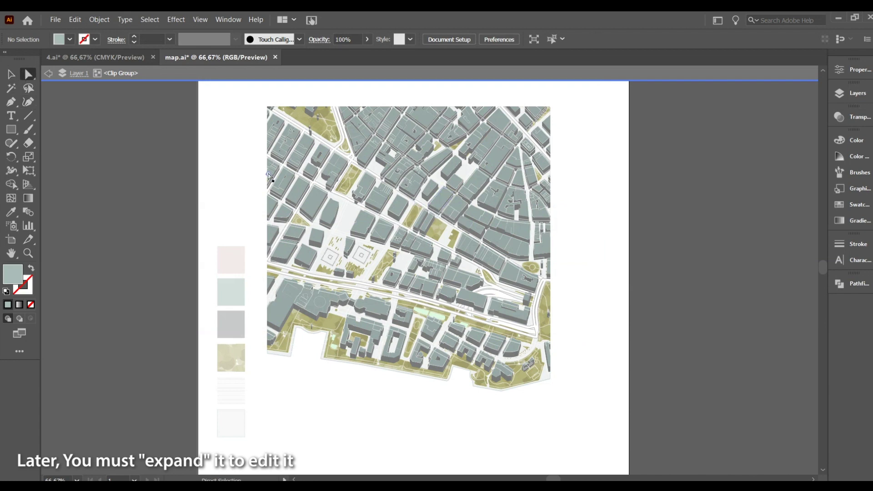
Step: Select the expanded 3D building group and bring it to the front of the map
{"action": "scroll", "coordinate": [429, 244], "scroll_direction": "up", "scroll_amount": 1}
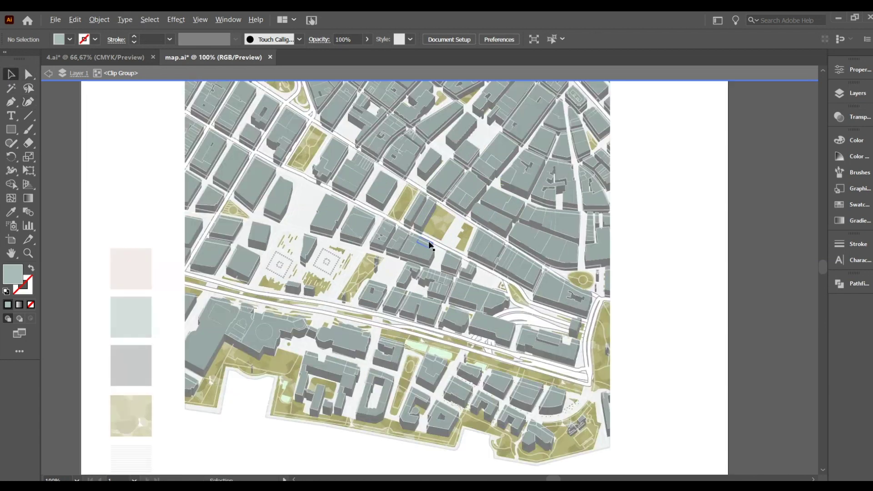
{"action": "left_click", "coordinate": [465, 190]}
{"action": "right_click", "coordinate": [466, 187]}
{"action": "mouse_move", "coordinate": [564, 318]}
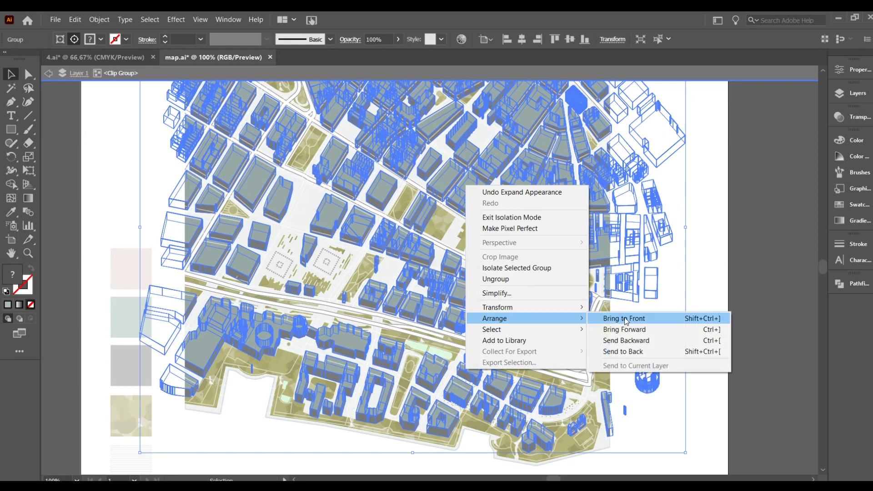
{"action": "left_click", "coordinate": [626, 321]}
{"action": "left_click", "coordinate": [704, 322]}
Step: Select all building side faces with the same fill and stroke, and recolour them with the Eyedropper from the pink swatch
{"action": "left_click", "coordinate": [28, 74]}
{"action": "left_click", "coordinate": [368, 305]}
{"action": "left_click", "coordinate": [144, 19]}
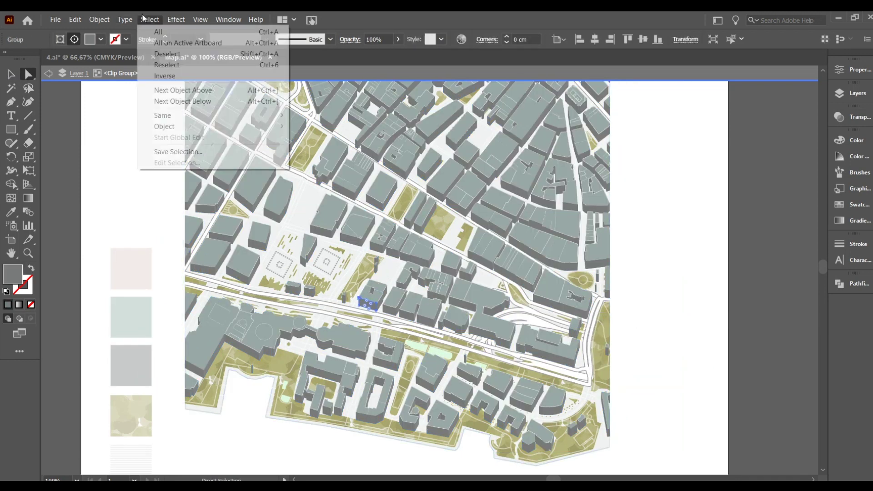
{"action": "mouse_move", "coordinate": [185, 118]}
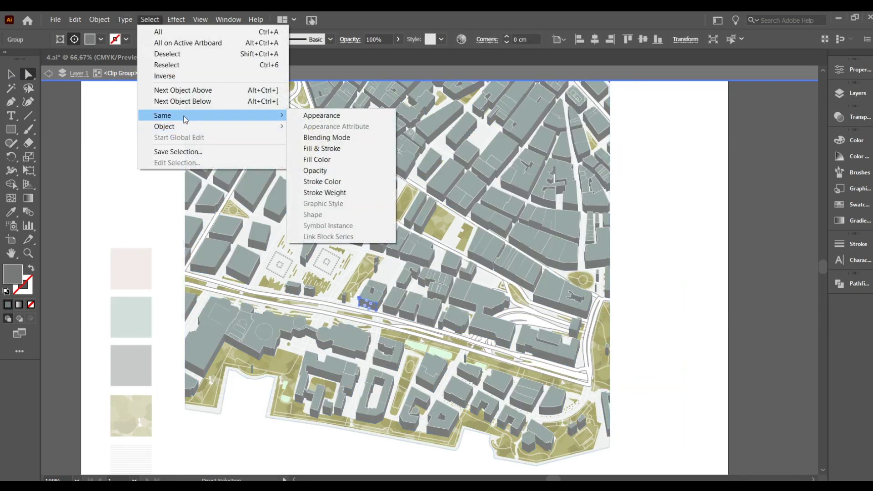
{"action": "left_click", "coordinate": [334, 149]}
{"action": "left_click", "coordinate": [10, 212]}
{"action": "left_click", "coordinate": [131, 258]}
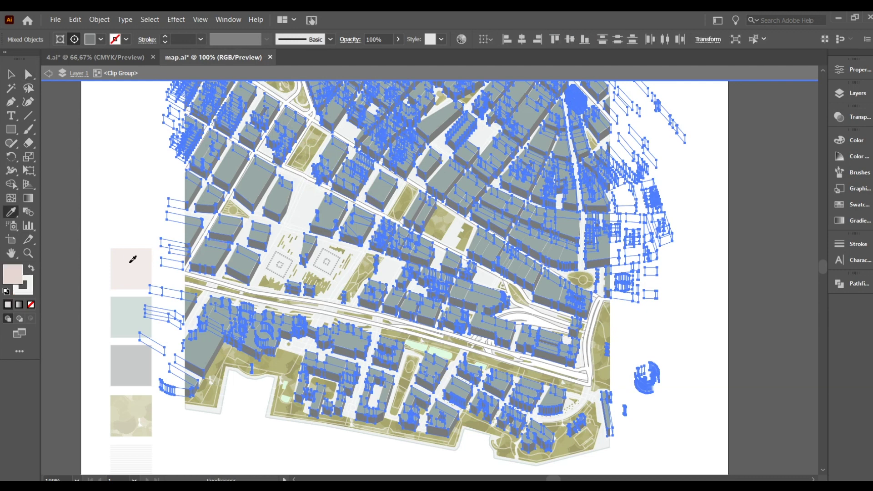
{"action": "left_click", "coordinate": [11, 76]}
{"action": "left_click", "coordinate": [96, 160]}
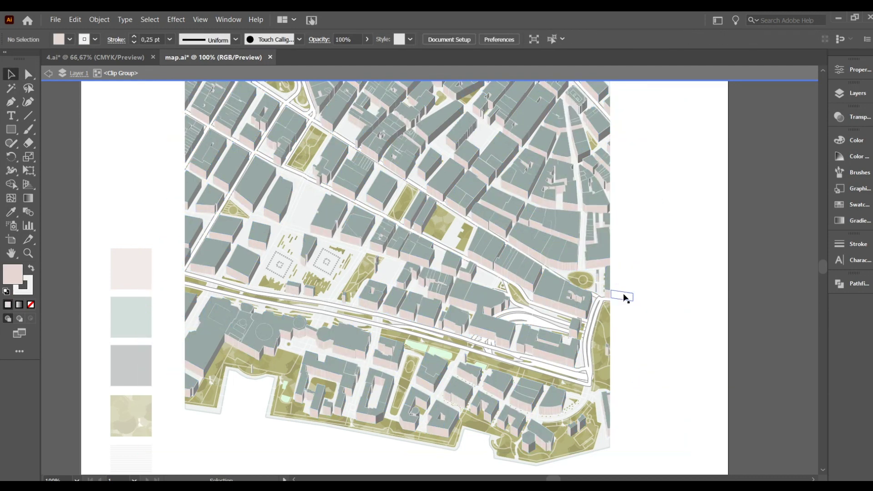
Step: Exit the isolated clip group, draw a rectangle covering the map and the water area below it, and give it the line-patterned swatch fill
{"action": "scroll", "coordinate": [686, 300], "scroll_direction": "down", "scroll_amount": 1}
{"action": "scroll", "coordinate": [261, 206], "scroll_direction": "down", "scroll_amount": 1}
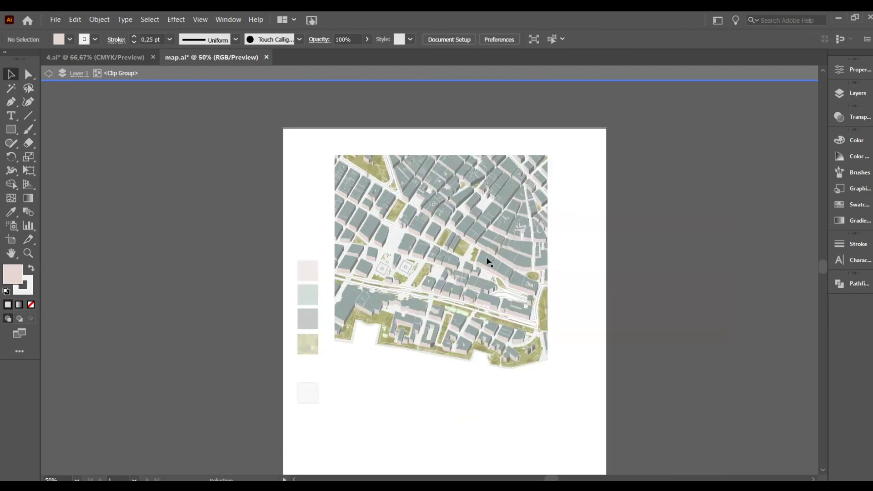
{"action": "scroll", "coordinate": [487, 262], "scroll_direction": "down", "scroll_amount": 2}
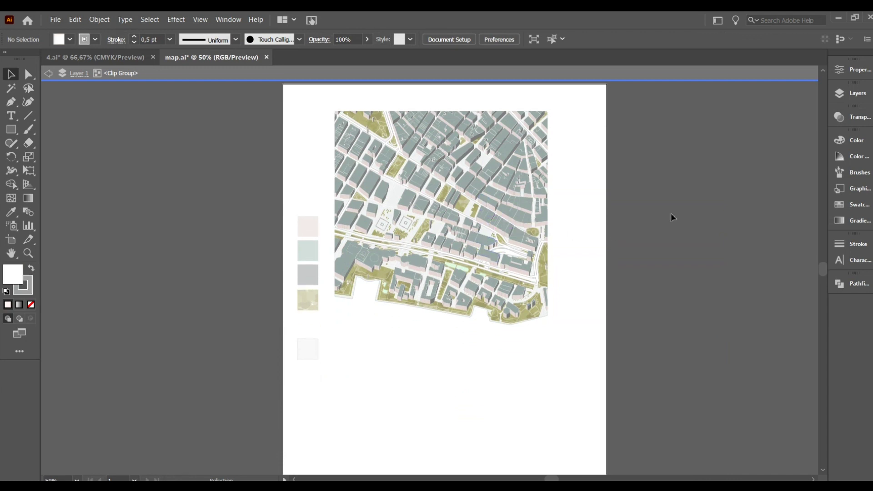
{"action": "double_click", "coordinate": [671, 216]}
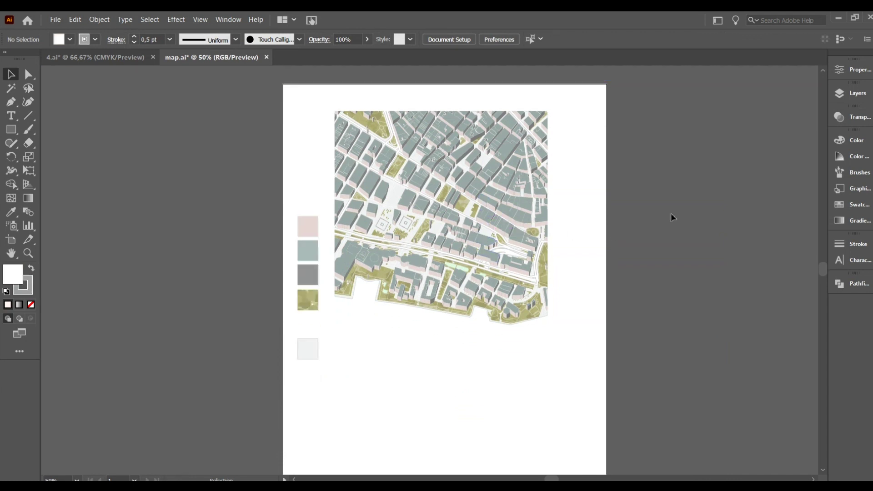
{"action": "key", "text": "m"}
{"action": "left_click_drag", "start_coordinate": [334, 112], "coordinate": [548, 420]}
{"action": "left_click", "coordinate": [10, 200]}
{"action": "left_click", "coordinate": [315, 324]}
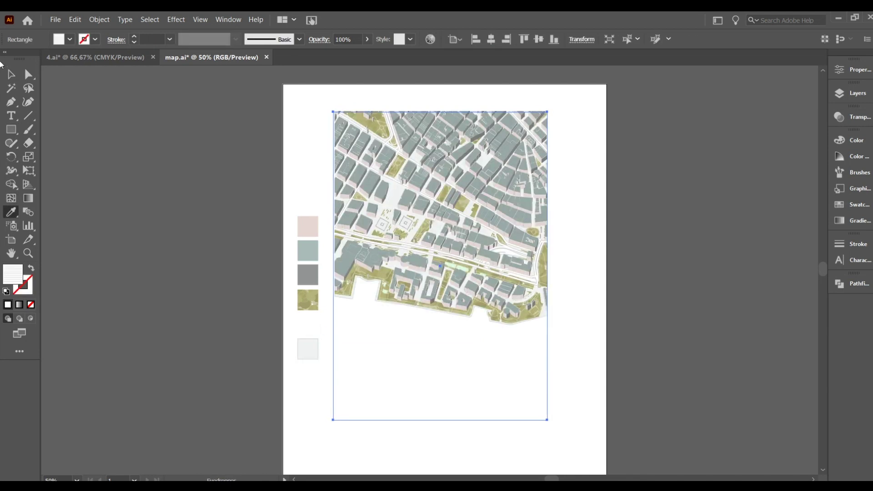
Step: Send the line-patterned rectangle behind the map, and delete the colour swatches beside it
{"action": "key", "text": "v"}
{"action": "right_click", "coordinate": [509, 134]}
{"action": "mouse_move", "coordinate": [552, 313]}
{"action": "left_click", "coordinate": [637, 347]}
{"action": "left_click", "coordinate": [637, 332]}
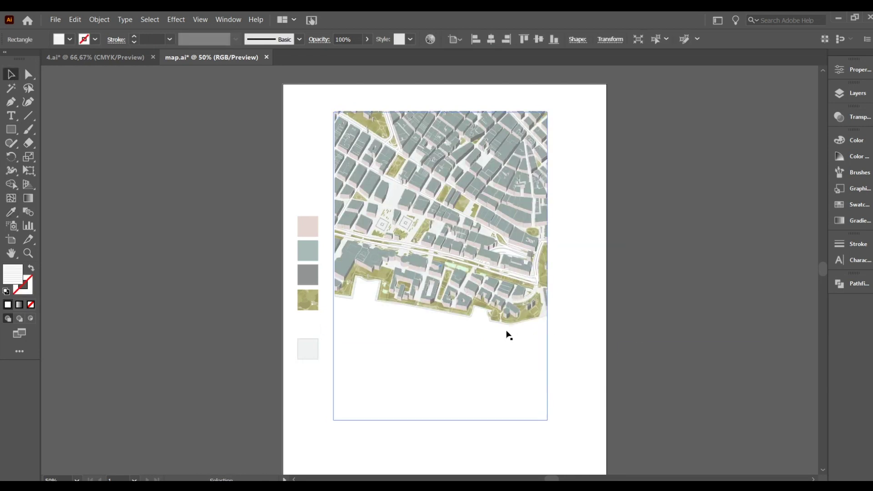
{"action": "scroll", "coordinate": [507, 332], "scroll_direction": "up", "scroll_amount": 3}
{"action": "scroll", "coordinate": [399, 330], "scroll_direction": "up", "scroll_amount": 2}
{"action": "key", "text": "ctrl+0"}
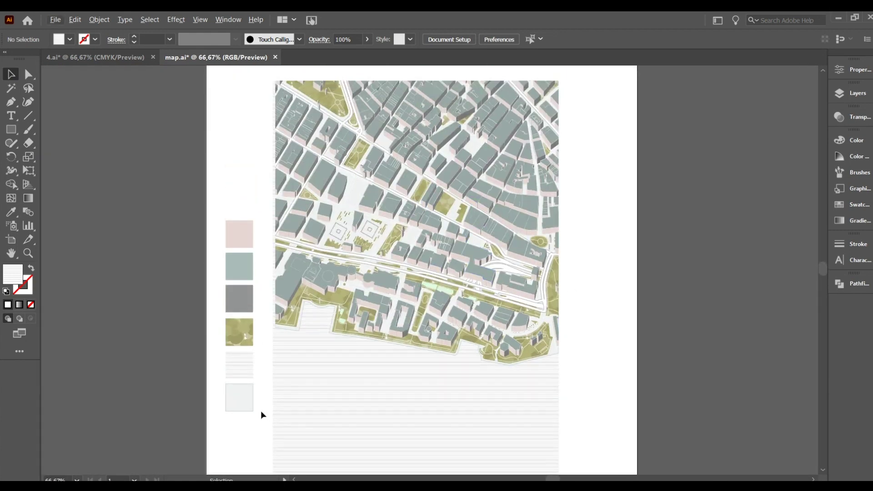
{"action": "left_click_drag", "start_coordinate": [260, 411], "coordinate": [221, 214]}
{"action": "key", "text": "Delete"}
Step: Isolate the map's clip group, recolour the light mint-green areas to olive, and leave the isolation
{"action": "scroll", "coordinate": [455, 258], "scroll_direction": "up", "scroll_amount": 1}
{"action": "double_click", "coordinate": [508, 259]}
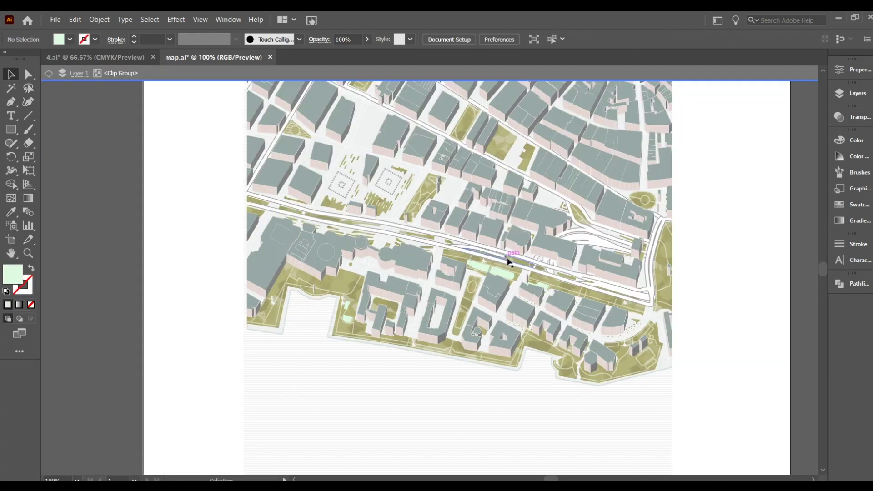
{"action": "scroll", "coordinate": [509, 258], "scroll_direction": "up", "scroll_amount": 2}
{"action": "scroll", "coordinate": [424, 256], "scroll_direction": "down", "scroll_amount": 2}
{"action": "left_click", "coordinate": [453, 262]}
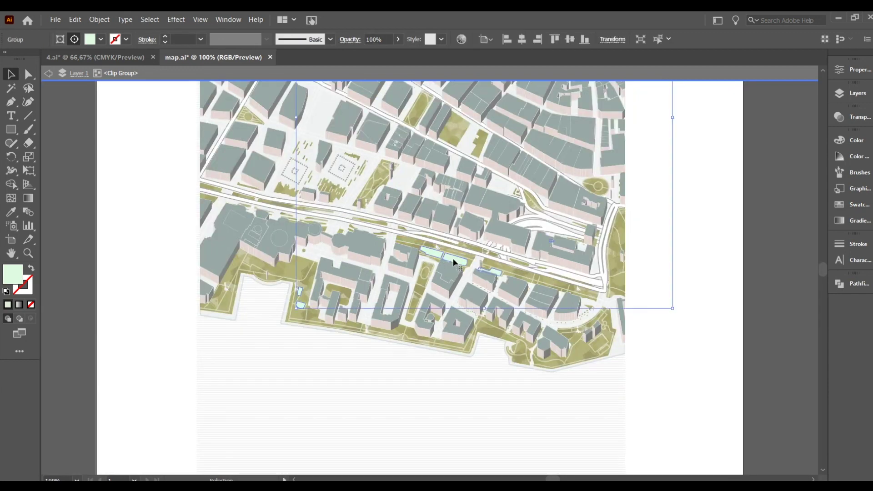
{"action": "double_click", "coordinate": [8, 279]}
{"action": "key", "text": "Return"}
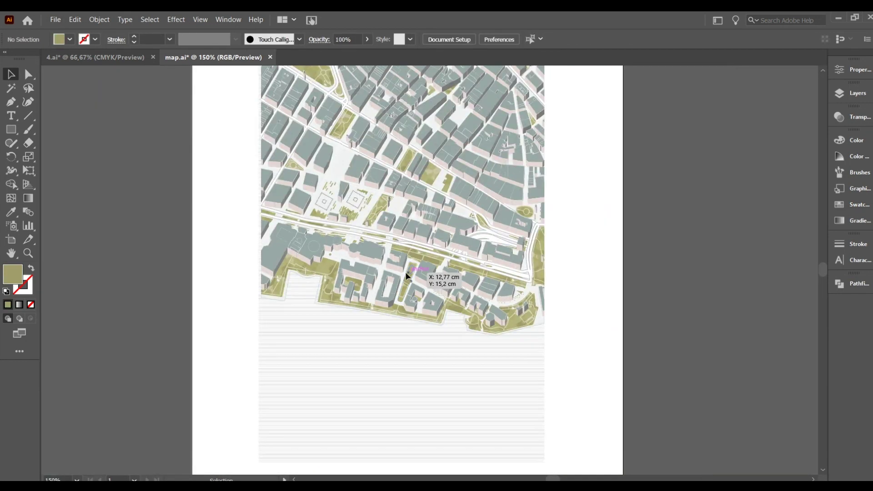
{"action": "scroll", "coordinate": [407, 276], "scroll_direction": "down", "scroll_amount": 1}
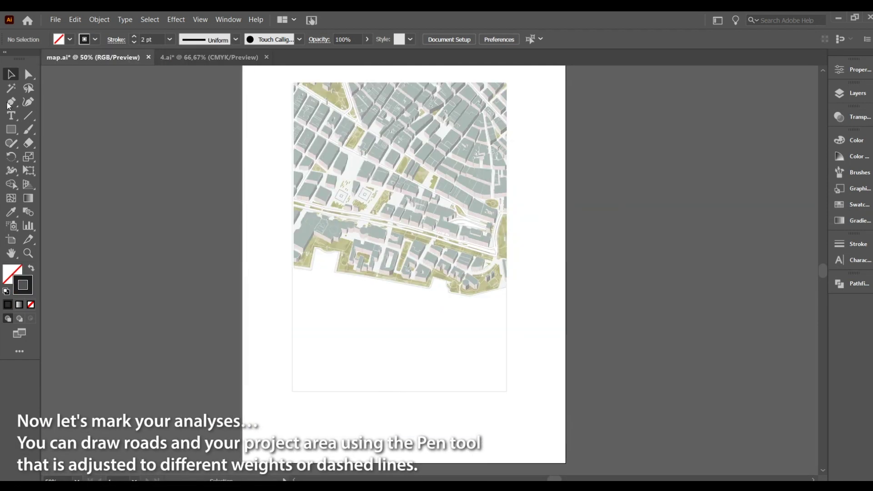
Step: Set the Pen tool's dashed stroke to dark red with a weight of 1 pt
{"action": "left_click", "coordinate": [10, 103]}
{"action": "double_click", "coordinate": [23, 285]}
{"action": "left_click", "coordinate": [198, 232]}
{"action": "left_click_drag", "start_coordinate": [198, 232], "coordinate": [201, 301]}
{"action": "key", "text": "Return"}
{"action": "left_click", "coordinate": [849, 244]}
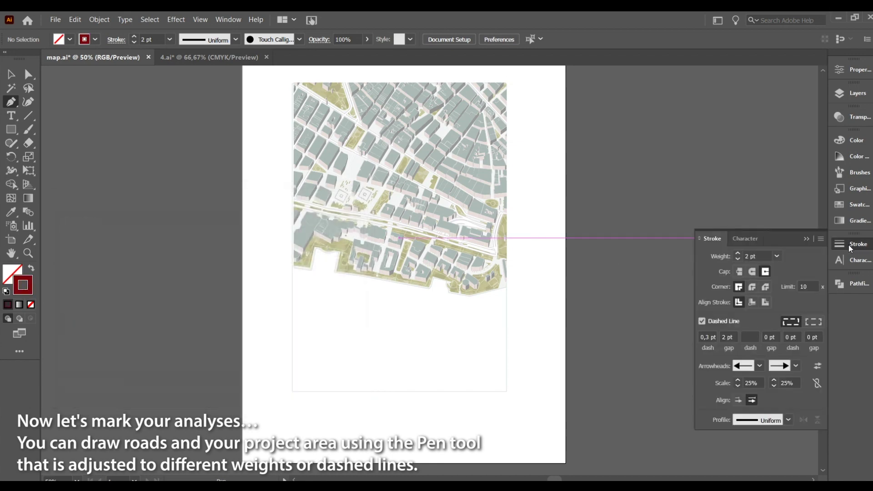
{"action": "left_click", "coordinate": [777, 256]}
{"action": "left_click", "coordinate": [792, 55]}
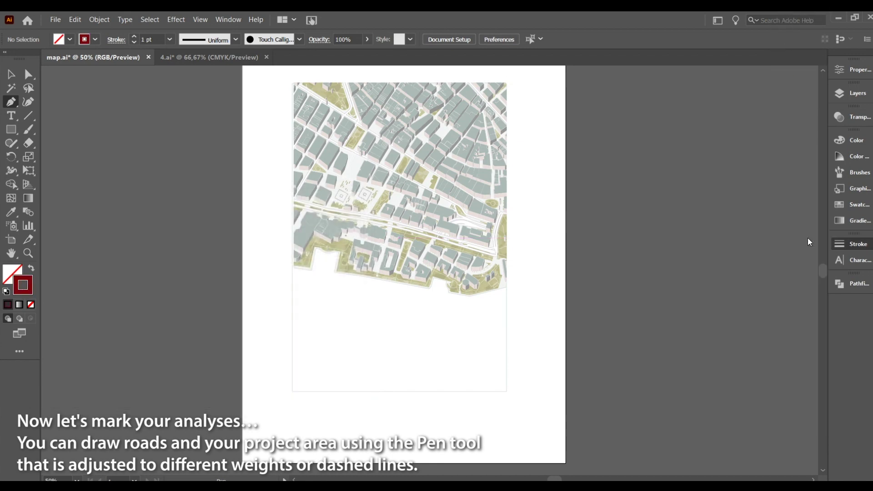
Step: Draw a closed dashed outline around the narrow park strip between the waterfront buildings, round its corners and deselect it
{"action": "scroll", "coordinate": [543, 209], "scroll_direction": "up", "scroll_amount": 6}
{"action": "left_click", "coordinate": [475, 150]}
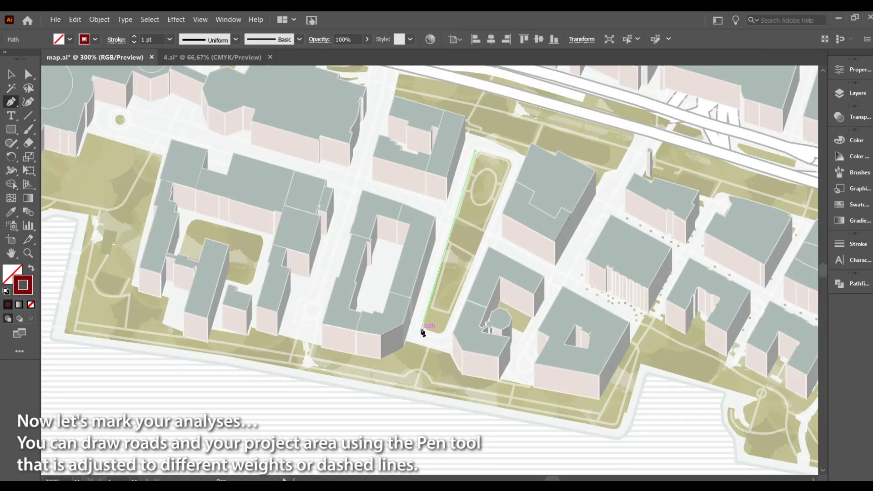
{"action": "left_click", "coordinate": [420, 328]}
{"action": "left_click", "coordinate": [441, 336]}
{"action": "left_click", "coordinate": [475, 150]}
{"action": "key", "text": "a"}
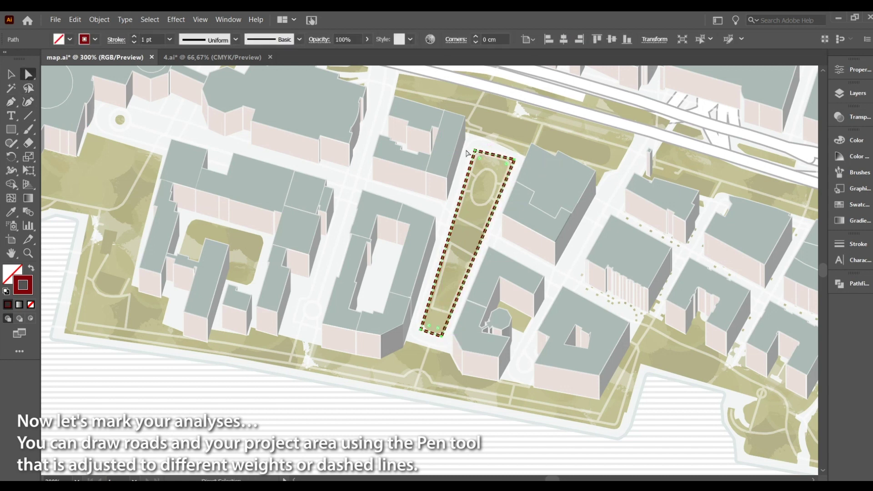
{"action": "left_click_drag", "start_coordinate": [479, 157], "coordinate": [481, 160]}
{"action": "left_click", "coordinate": [9, 73]}
{"action": "left_click", "coordinate": [342, 404]}
{"action": "scroll", "coordinate": [384, 345], "scroll_direction": "down", "scroll_amount": 4}
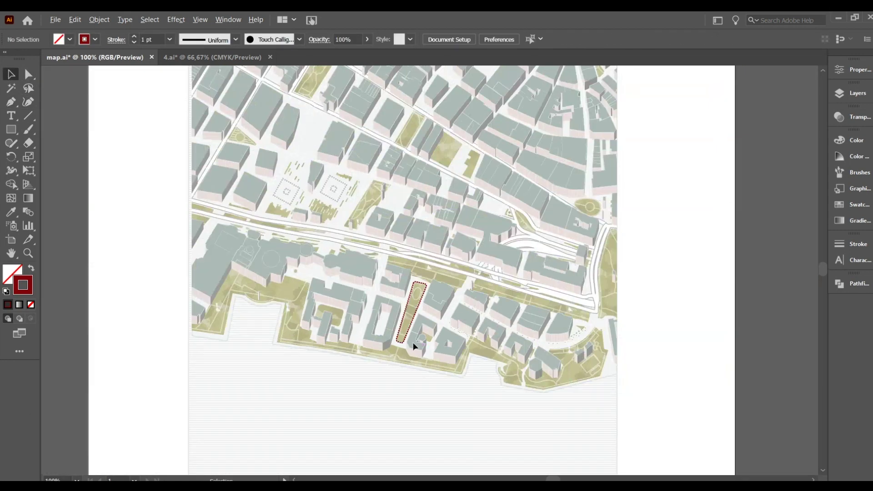
Step: Curve a line along the highway across the map and give it a 2 pt stroke in colour #1e1e1e
{"action": "left_click", "coordinate": [264, 199]}
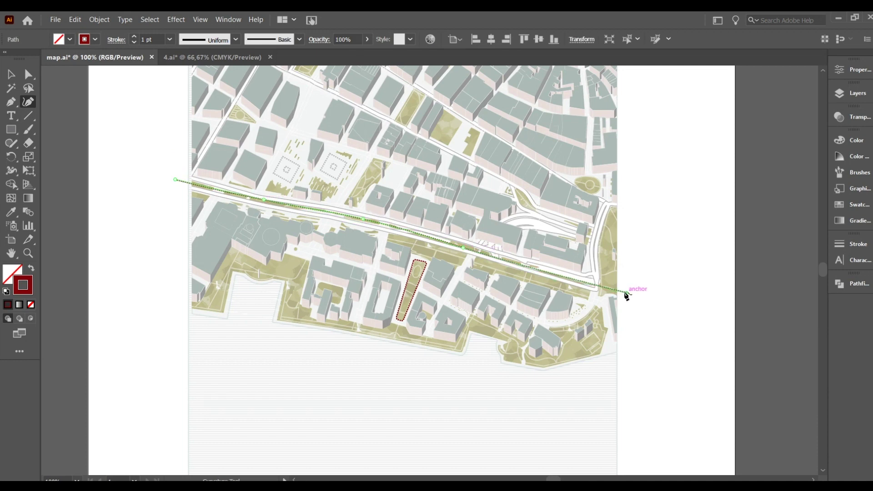
{"action": "left_click", "coordinate": [169, 39]}
{"action": "left_click", "coordinate": [184, 102]}
{"action": "double_click", "coordinate": [22, 286]}
{"action": "left_click_drag", "start_coordinate": [68, 353], "coordinate": [55, 356]}
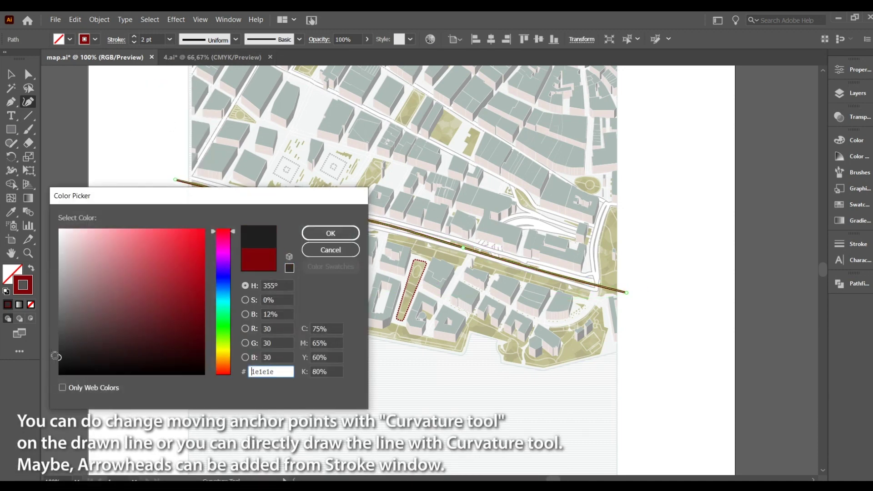
{"action": "left_click", "coordinate": [331, 233]}
Step: Add arrowheads to both ends of the highway line and scale them to 40%
{"action": "left_click", "coordinate": [857, 244]}
{"action": "left_click", "coordinate": [796, 366]}
{"action": "left_click", "coordinate": [758, 330]}
{"action": "left_click", "coordinate": [759, 365]}
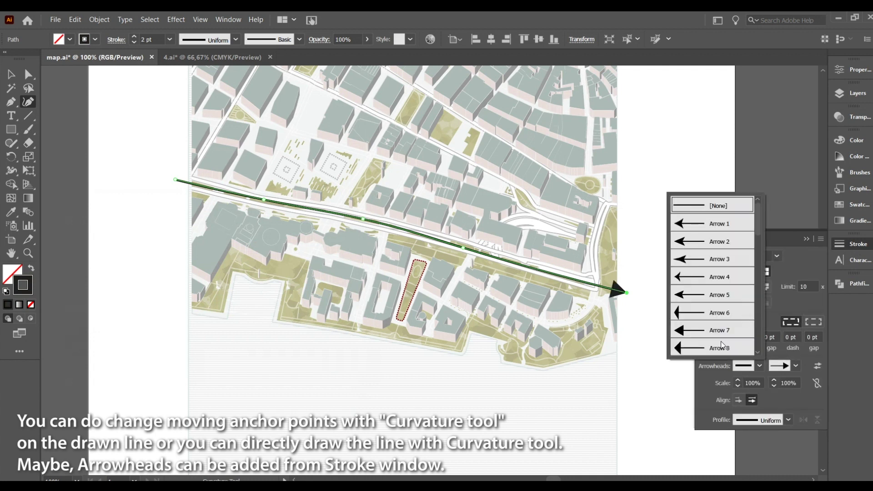
{"action": "left_click", "coordinate": [721, 346]}
{"action": "left_click", "coordinate": [798, 380]}
{"action": "type", "text": "40"}
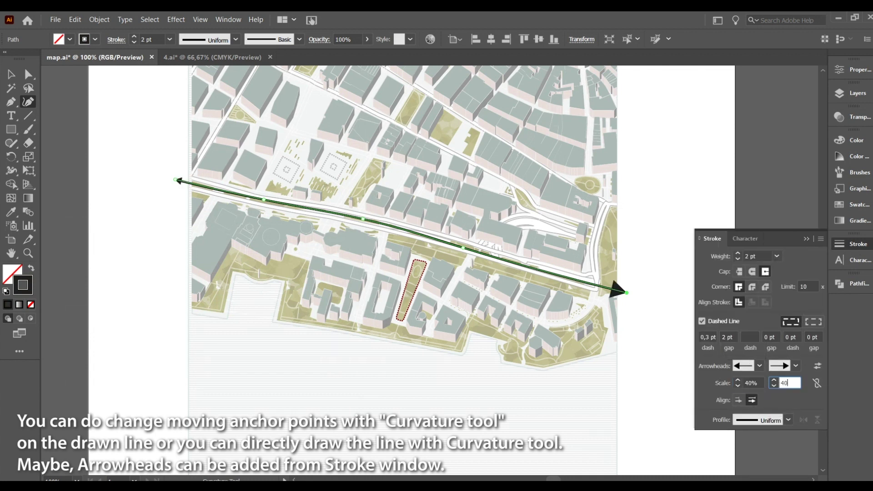
{"action": "left_click", "coordinate": [806, 239]}
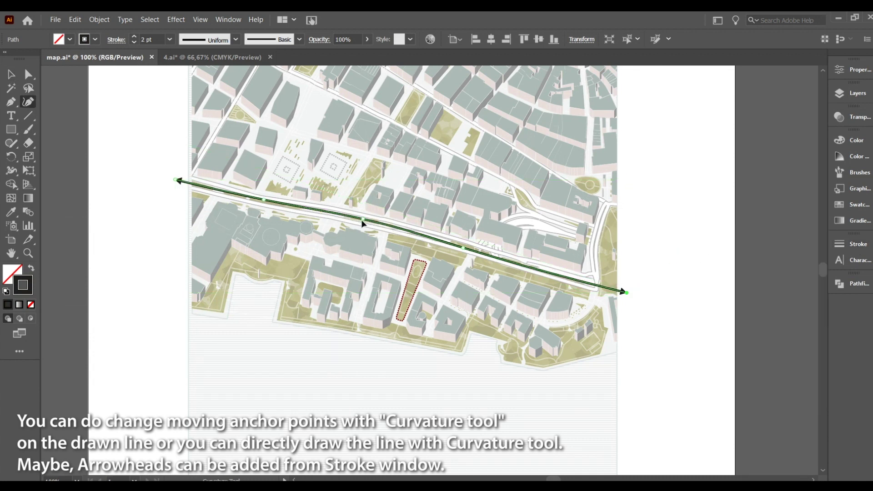
Step: Duplicate the highway arrow line just below the original and set the copy's stroke weight to 1 pt
{"action": "left_click", "coordinate": [9, 75]}
{"action": "left_click_drag", "start_coordinate": [624, 292], "coordinate": [624, 300]}
{"action": "left_click", "coordinate": [169, 39]}
{"action": "left_click", "coordinate": [198, 91]}
{"action": "left_click", "coordinate": [353, 255]}
Step: Draw a route with the Pen tool from the dashed line through the waterfront blocks and back, curving its middle stretch along the street
{"action": "key", "text": "p"}
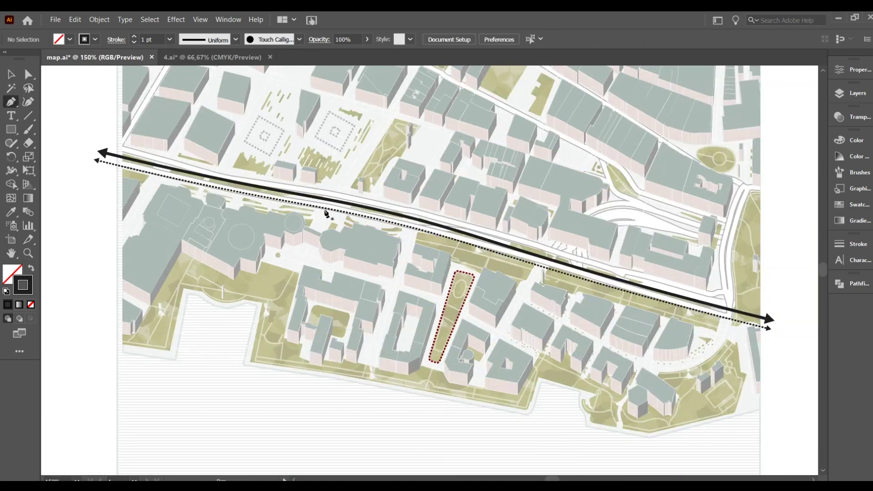
{"action": "left_click", "coordinate": [325, 209]}
{"action": "left_click", "coordinate": [303, 259]}
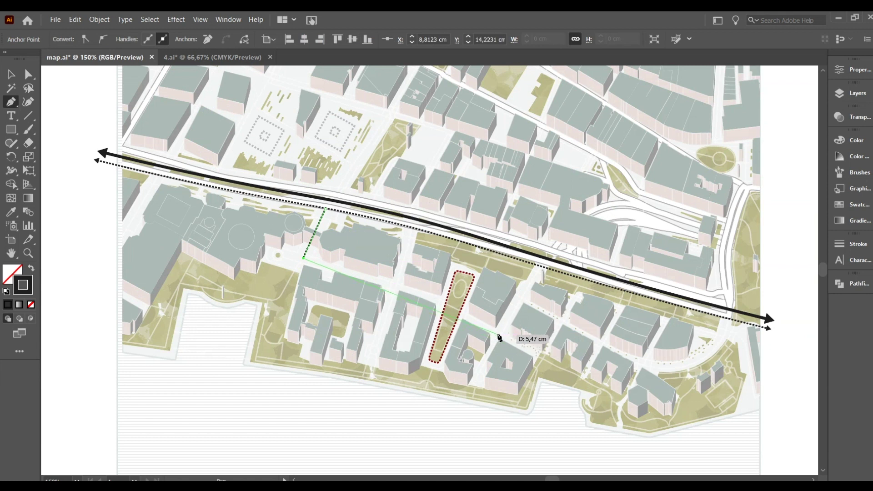
{"action": "left_click", "coordinate": [540, 268]}
{"action": "key", "text": "shift+grave"}
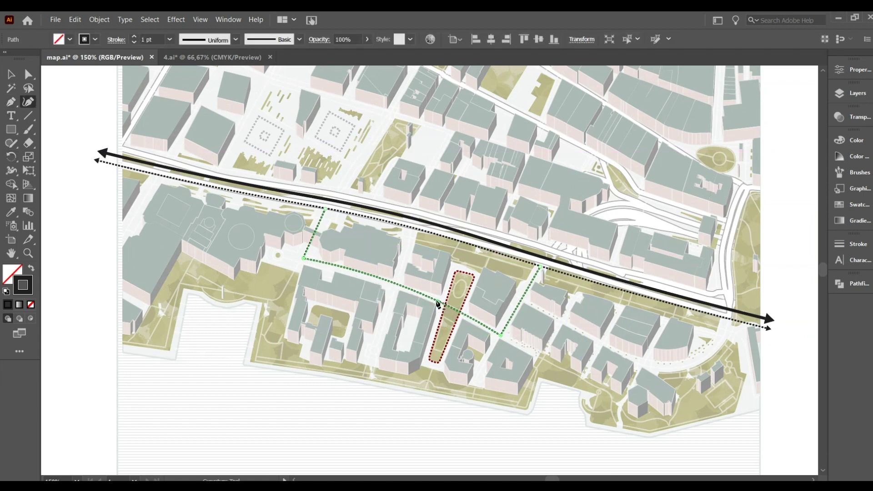
Step: Turn off the dashes on the route through the waterfront blocks and set its stroke weight to 0.5 pt
{"action": "left_click", "coordinate": [840, 245]}
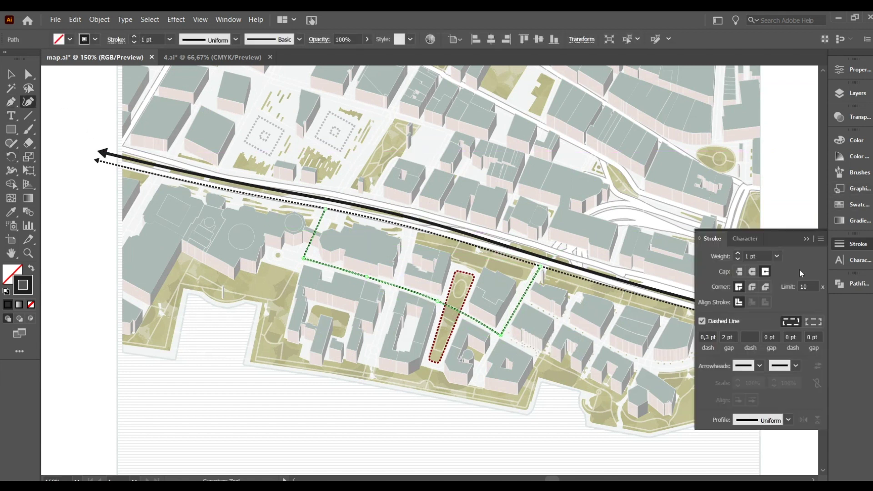
{"action": "left_click", "coordinate": [718, 323]}
{"action": "left_click", "coordinate": [776, 256]}
{"action": "left_click", "coordinate": [795, 43]}
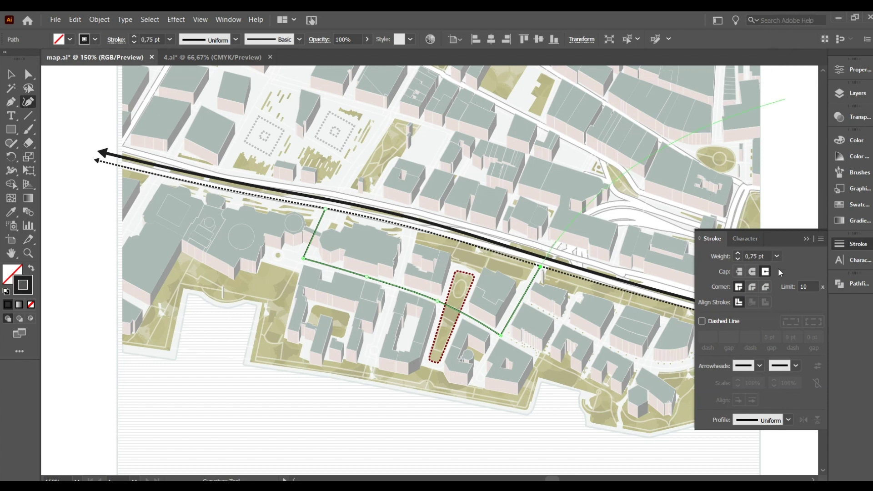
{"action": "left_click", "coordinate": [776, 256]}
{"action": "left_click", "coordinate": [794, 69]}
{"action": "left_click", "coordinate": [777, 256]}
{"action": "left_click", "coordinate": [795, 30]}
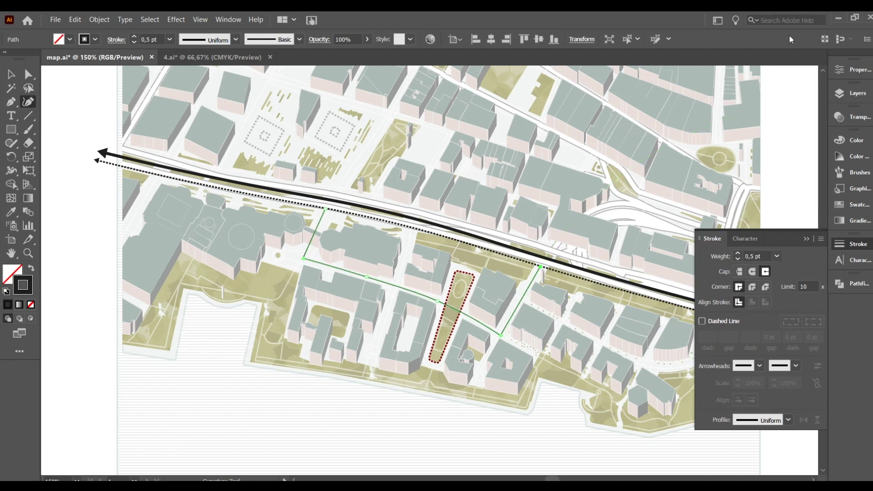
Step: Add arrowheads to both ends of the route and reduce their scale
{"action": "left_click", "coordinate": [796, 366]}
{"action": "left_click", "coordinate": [761, 330]}
{"action": "left_click", "coordinate": [760, 366]}
{"action": "left_click", "coordinate": [700, 334]}
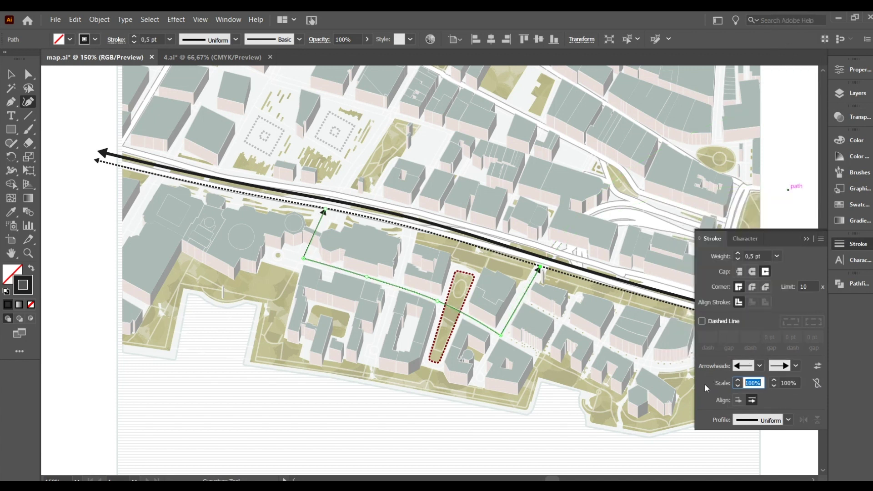
{"action": "left_click", "coordinate": [806, 239]}
Step: Round the route's corners to a radius of about 0.17 cm and deselect it
{"action": "left_click", "coordinate": [28, 74]}
{"action": "left_click_drag", "start_coordinate": [309, 256], "coordinate": [313, 256]}
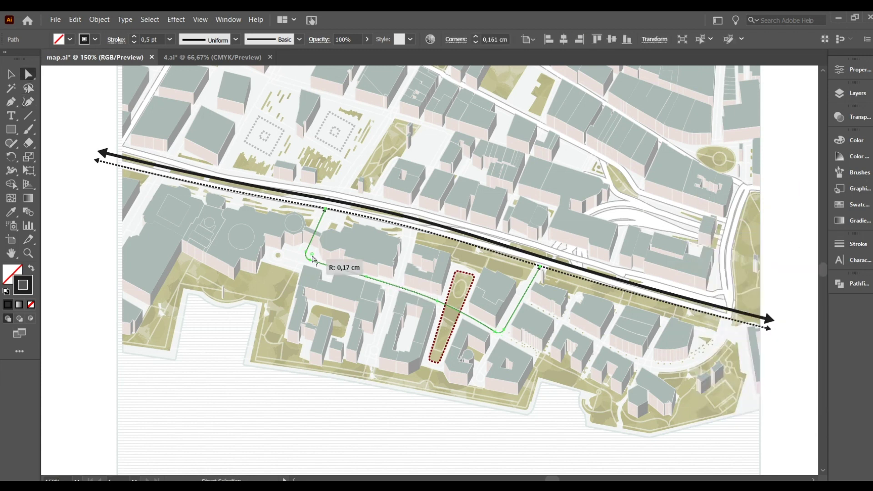
{"action": "key", "text": "v"}
{"action": "left_click", "coordinate": [800, 233]}
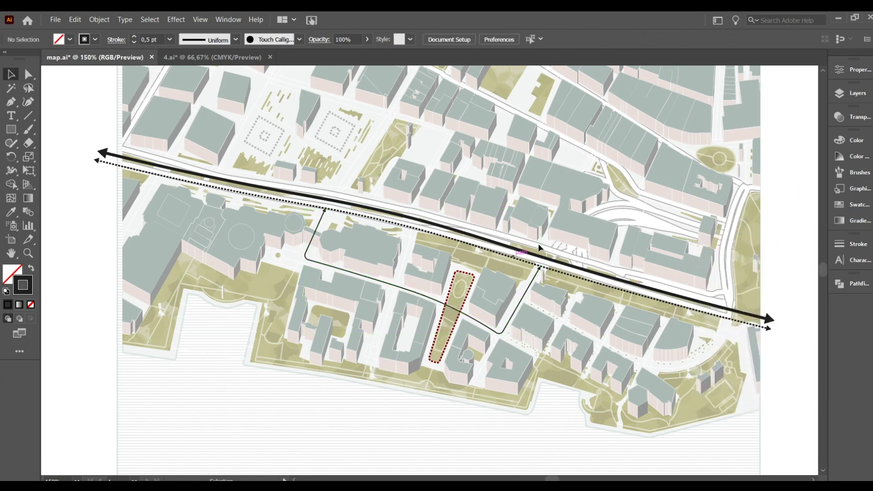
{"action": "key", "text": "ctrl+0"}
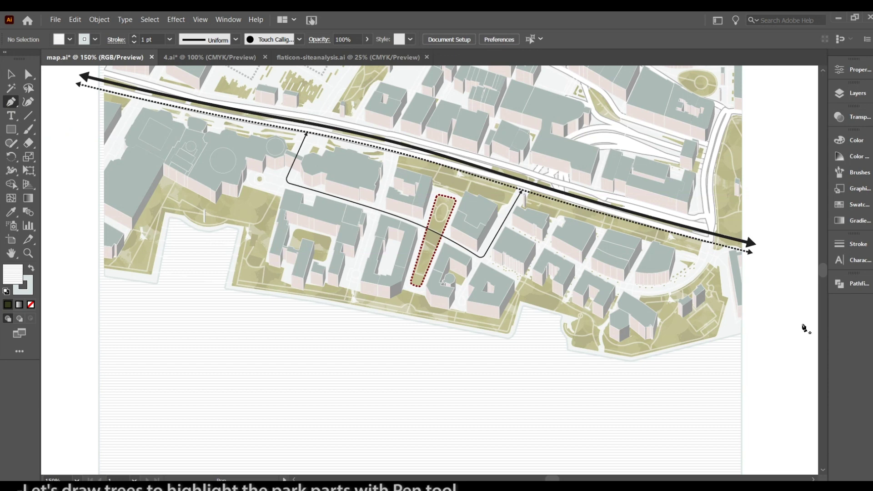
Step: Draw a triangle for a tree crown with the Pen tool in the blank area beside the map
{"action": "scroll", "coordinate": [805, 328], "scroll_direction": "up", "scroll_amount": 8}
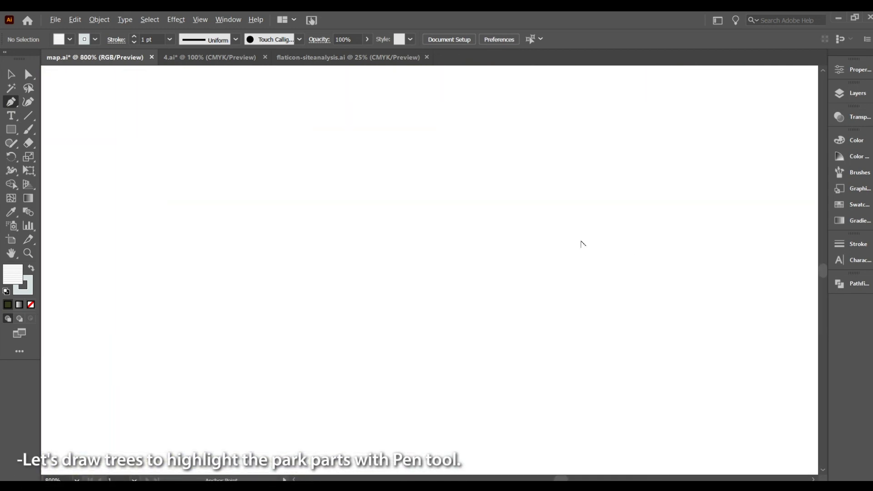
{"action": "left_click", "coordinate": [446, 214]}
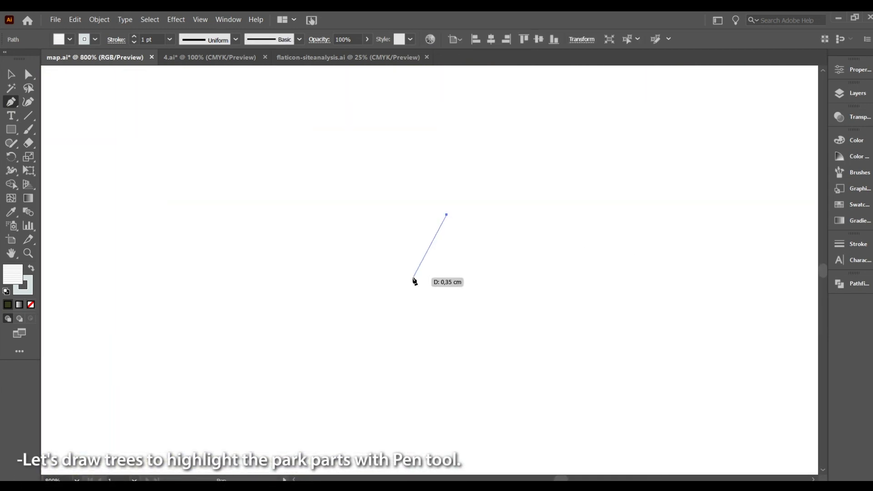
{"action": "left_click", "coordinate": [410, 291]}
{"action": "left_click", "coordinate": [490, 292]}
{"action": "left_click", "coordinate": [446, 214]}
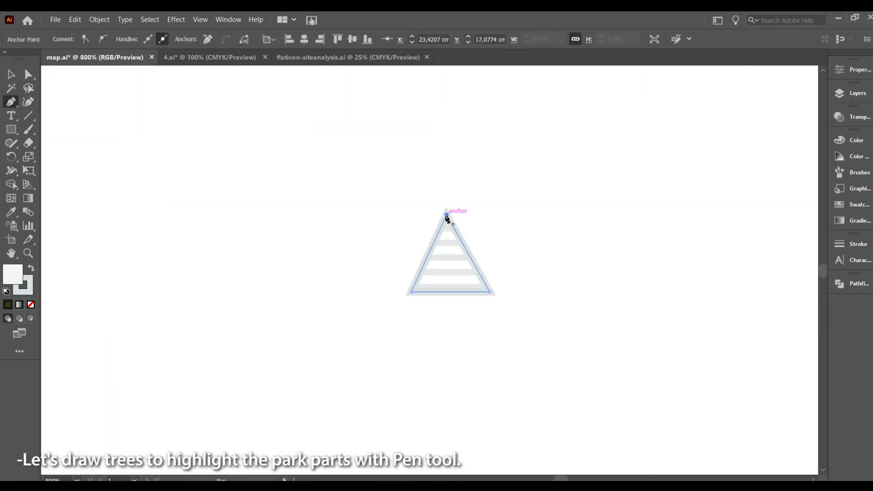
Step: Fill the triangle with dark green and remove its stroke
{"action": "double_click", "coordinate": [14, 276]}
{"action": "left_click", "coordinate": [332, 232]}
{"action": "left_click", "coordinate": [29, 286]}
{"action": "left_click", "coordinate": [32, 305]}
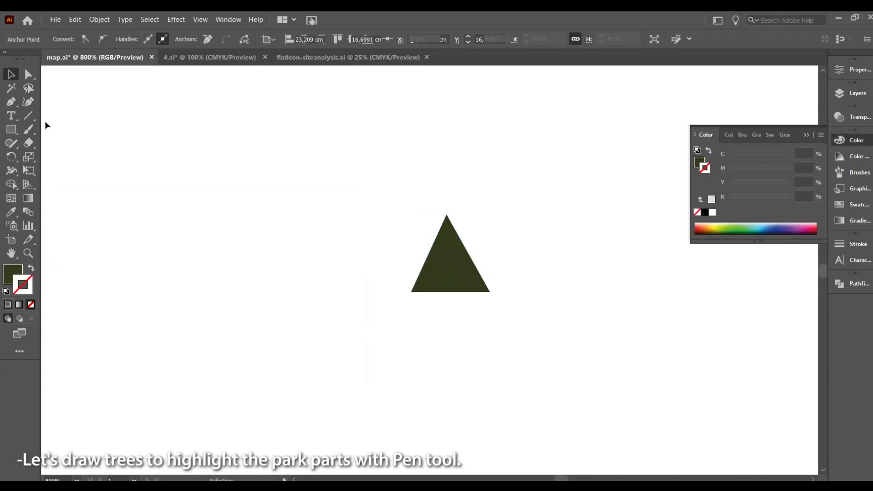
Step: Draw a thin rectangular trunk under the crown, shorten it, and stretch the crown slightly taller
{"action": "left_click", "coordinate": [10, 129]}
{"action": "left_click_drag", "start_coordinate": [452, 337], "coordinate": [453, 337]}
{"action": "key", "text": "v"}
{"action": "left_click", "coordinate": [457, 305]}
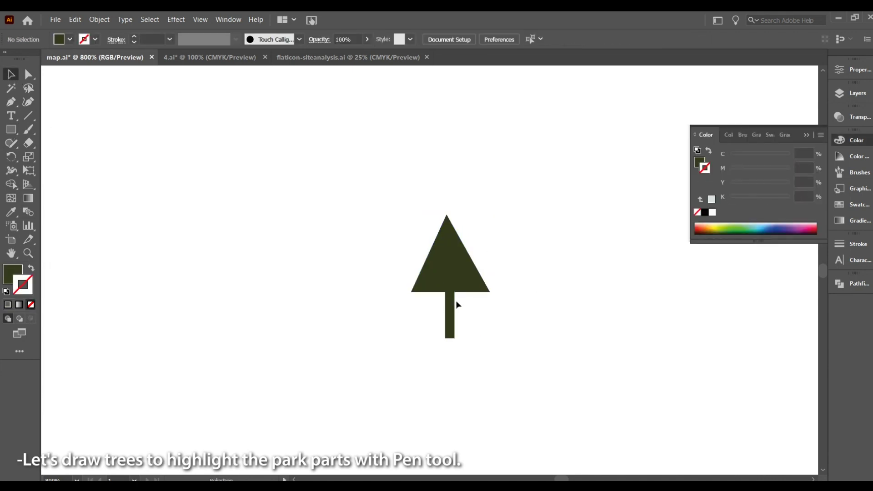
{"action": "left_click_drag", "start_coordinate": [449, 291], "coordinate": [449, 291]}
{"action": "left_click", "coordinate": [447, 259]}
{"action": "left_click_drag", "start_coordinate": [450, 215], "coordinate": [451, 206]}
{"action": "left_click", "coordinate": [807, 135]}
Step: Unite the crown and trunk into a single tree shape
{"action": "left_click", "coordinate": [449, 309], "text": "shift"}
{"action": "left_click", "coordinate": [852, 284]}
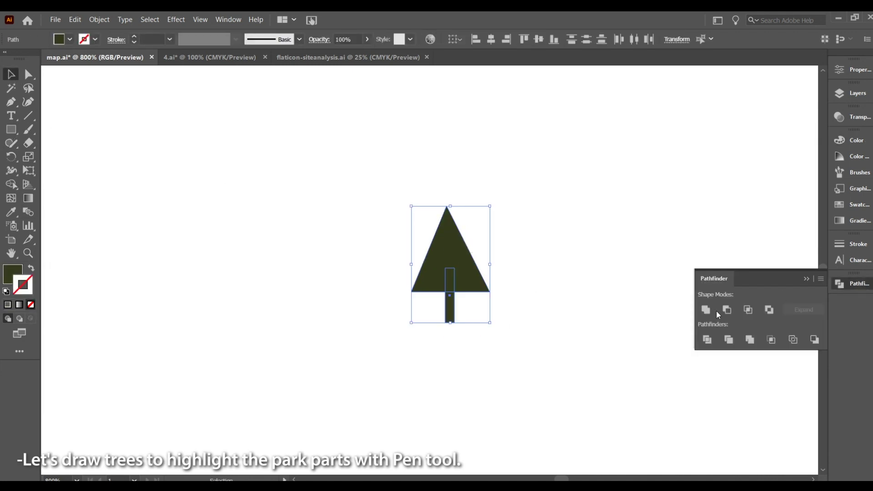
{"action": "left_click", "coordinate": [807, 280]}
{"action": "left_click", "coordinate": [590, 274]}
Step: Duplicate the tree beside the original, scale the copy down and fill it with a lighter olive green
{"action": "left_click_drag", "start_coordinate": [456, 269], "coordinate": [557, 269]}
{"action": "left_click_drag", "start_coordinate": [591, 206], "coordinate": [567, 241]}
{"action": "left_click", "coordinate": [13, 278]}
{"action": "double_click", "coordinate": [13, 278]}
{"action": "left_click", "coordinate": [330, 232]}
{"action": "left_click", "coordinate": [570, 230]}
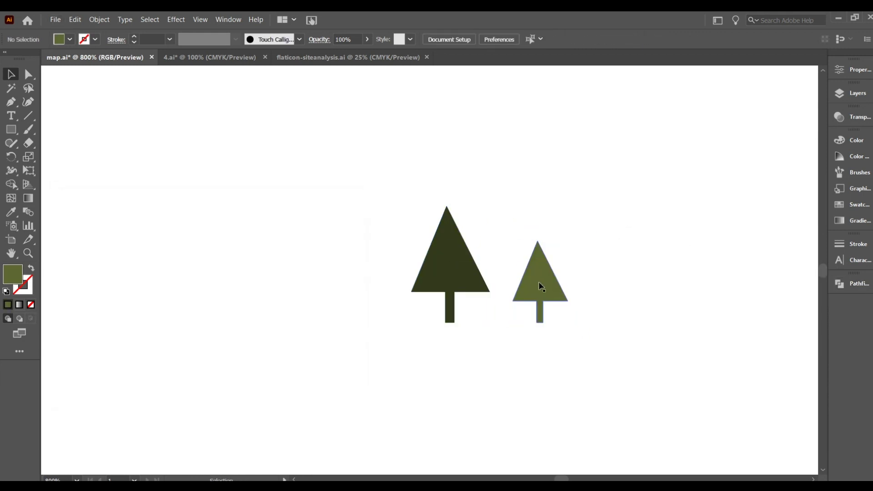
Step: Duplicate the large tree and give the copy the small tree's olive green
{"action": "left_click", "coordinate": [483, 280]}
{"action": "left_click_drag", "start_coordinate": [484, 279], "coordinate": [381, 279]}
{"action": "key", "text": "i"}
{"action": "left_click", "coordinate": [550, 272]}
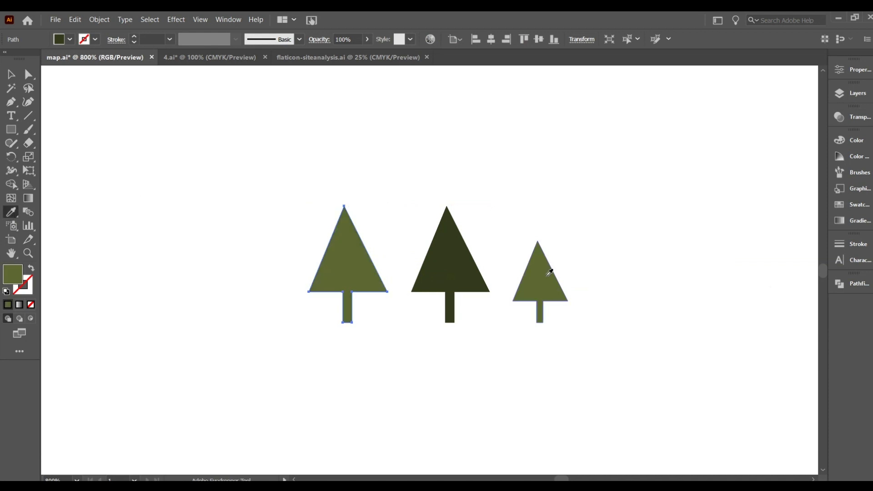
{"action": "left_click", "coordinate": [273, 182]}
Step: Duplicate the small tree and give the copy the large tree's dark green
{"action": "left_click_drag", "start_coordinate": [556, 284], "coordinate": [636, 284]}
{"action": "key", "text": "i"}
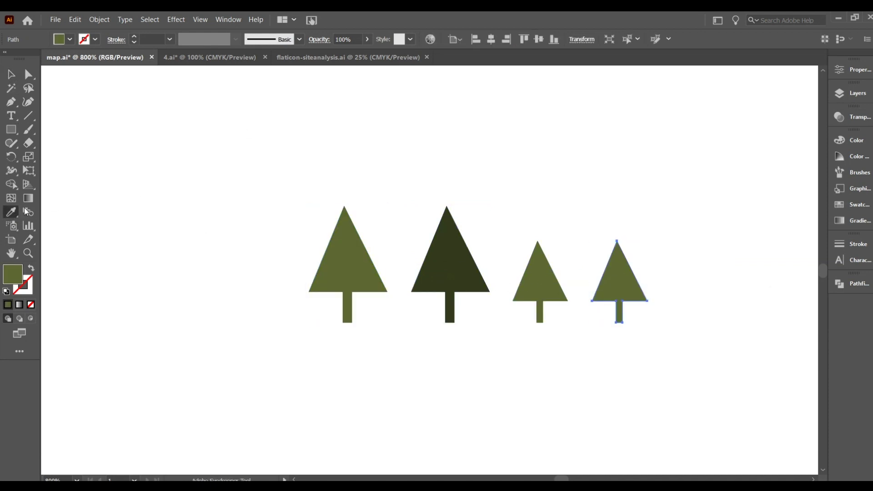
{"action": "left_click", "coordinate": [466, 276]}
Step: Cut the four trees and paste them inside the map's clip group
{"action": "key", "text": "ctrl+a"}
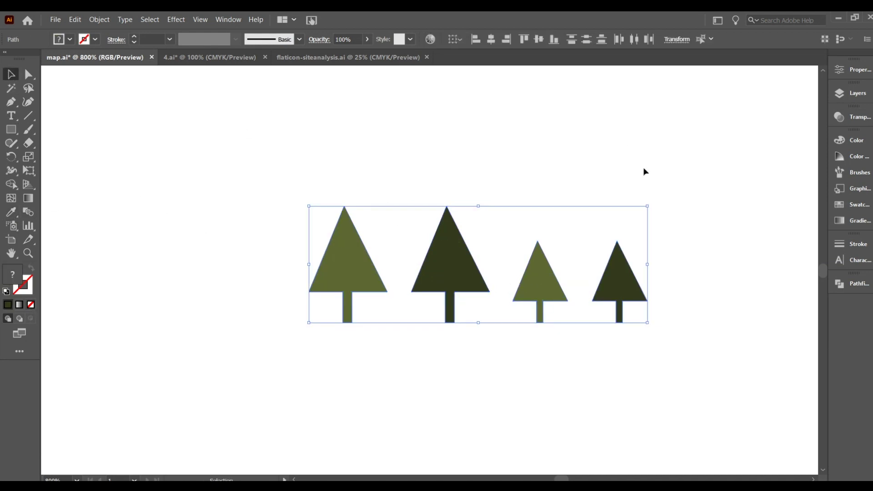
{"action": "scroll", "coordinate": [700, 184], "scroll_direction": "down", "scroll_amount": 4}
{"action": "scroll", "coordinate": [699, 185], "scroll_direction": "down", "scroll_amount": 3}
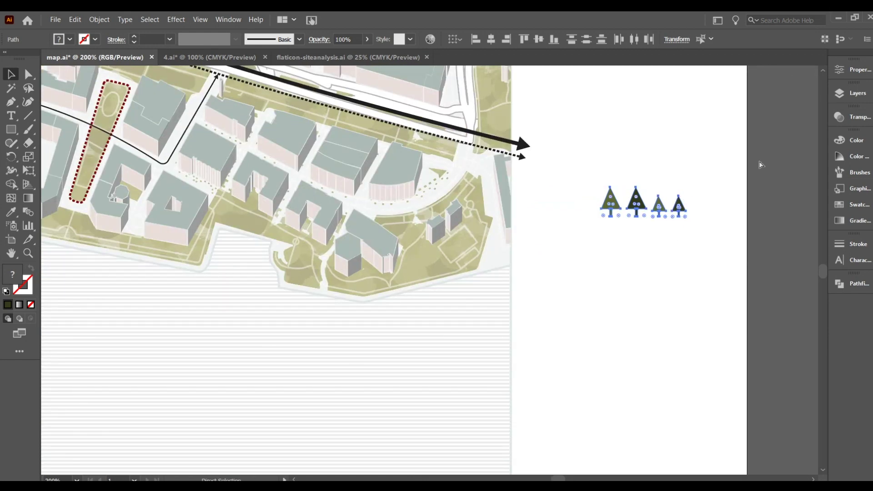
{"action": "key", "text": "ctrl+x"}
{"action": "scroll", "coordinate": [208, 260], "scroll_direction": "up", "scroll_amount": 1}
{"action": "scroll", "coordinate": [716, 256], "scroll_direction": "down", "scroll_amount": 1}
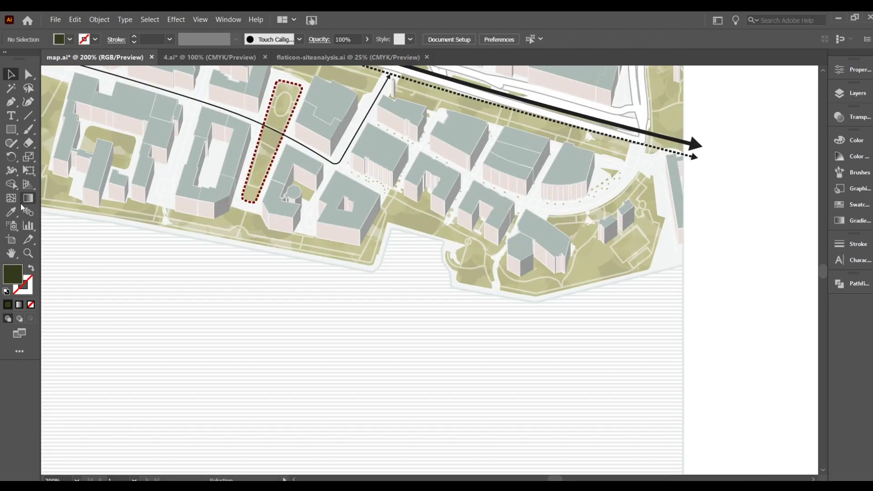
{"action": "double_click", "coordinate": [605, 268]}
{"action": "left_click", "coordinate": [605, 268]}
{"action": "left_click", "coordinate": [745, 326]}
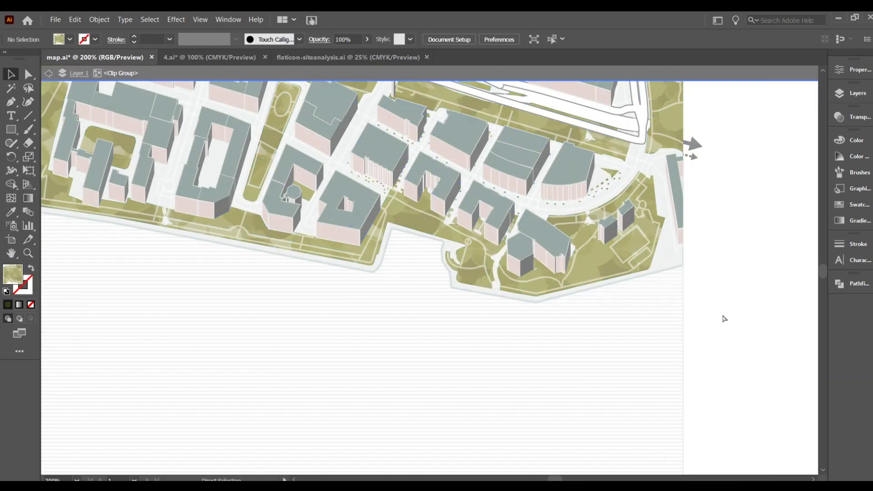
{"action": "key", "text": "ctrl+v"}
Step: Group the pasted trees, scale them down and move them onto the water near the waterfront
{"action": "right_click", "coordinate": [424, 275]}
{"action": "left_click", "coordinate": [450, 129]}
{"action": "left_click_drag", "start_coordinate": [425, 278], "coordinate": [428, 293]}
{"action": "double_click", "coordinate": [426, 293]}
{"action": "left_click_drag", "start_coordinate": [485, 317], "coordinate": [392, 285]}
{"action": "mouse_move", "coordinate": [432, 278]}
{"action": "left_mouse_down"}
{"action": "mouse_move", "coordinate": [433, 269]}
{"action": "mouse_move", "coordinate": [435, 286]}
{"action": "left_mouse_up"}
Step: Move the small trees into the lower half of the dotted project area and add copies there
{"action": "scroll", "coordinate": [164, 245], "scroll_direction": "up", "scroll_amount": 10}
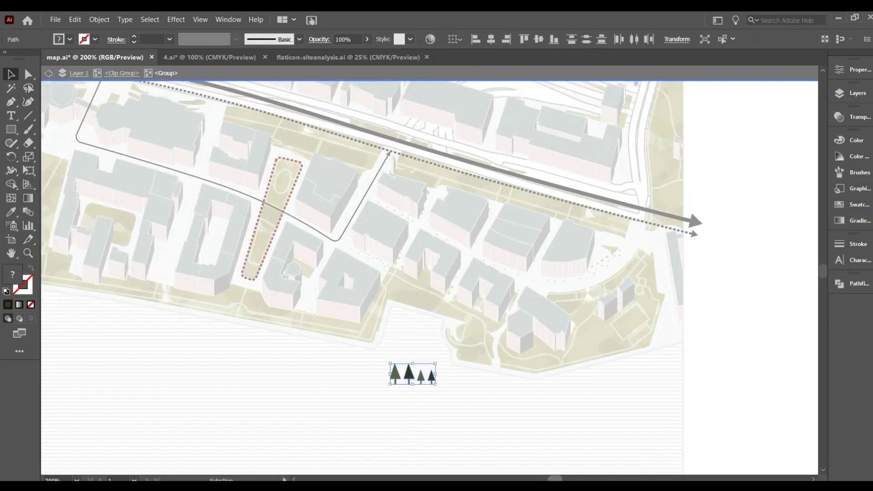
{"action": "scroll", "coordinate": [429, 277], "scroll_direction": "left", "scroll_amount": 7}
{"action": "scroll", "coordinate": [429, 278], "scroll_direction": "right", "scroll_amount": 2}
{"action": "left_click", "coordinate": [516, 347]}
{"action": "left_click_drag", "start_coordinate": [533, 376], "coordinate": [385, 264]}
{"action": "left_click_drag", "start_coordinate": [558, 380], "coordinate": [392, 242]}
{"action": "left_click_drag", "start_coordinate": [407, 279], "coordinate": [381, 257]}
{"action": "left_click_drag", "start_coordinate": [384, 264], "coordinate": [397, 240]}
{"action": "left_click", "coordinate": [414, 249]}
{"action": "left_click_drag", "start_coordinate": [416, 278], "coordinate": [387, 233]}
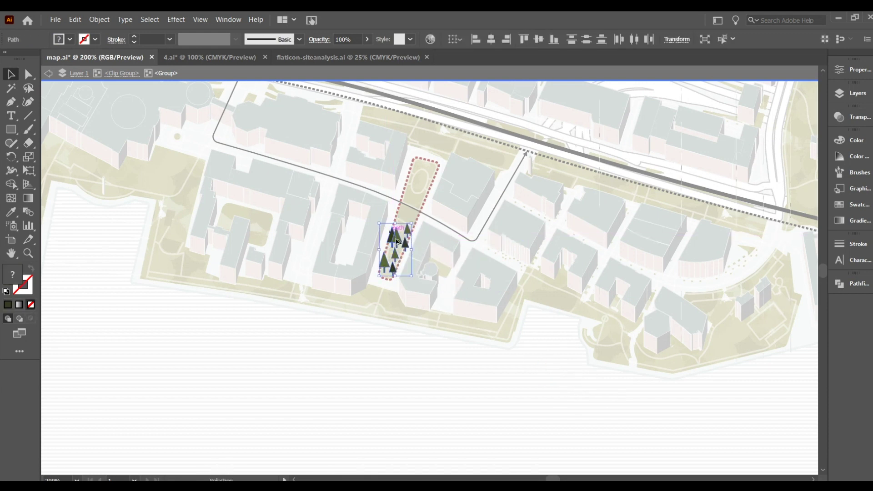
Step: Fill the upper half of the project area with more tree copies and leave isolation mode
{"action": "left_click_drag", "start_coordinate": [422, 180], "coordinate": [422, 178]}
{"action": "left_click_drag", "start_coordinate": [436, 159], "coordinate": [439, 155]}
{"action": "left_click", "coordinate": [486, 157]}
{"action": "scroll", "coordinate": [466, 203], "scroll_direction": "up", "scroll_amount": 2}
{"action": "double_click", "coordinate": [418, 235]}
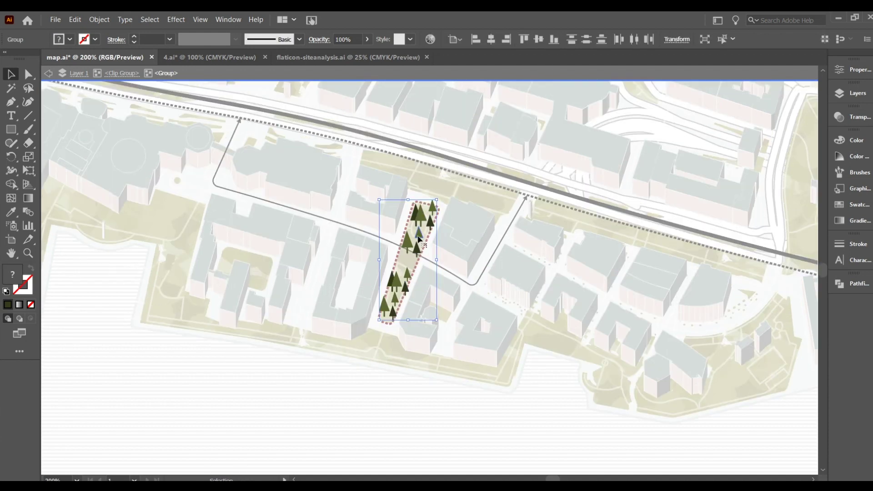
{"action": "double_click", "coordinate": [419, 234]}
{"action": "left_click", "coordinate": [468, 249]}
{"action": "key", "text": "Escape"}
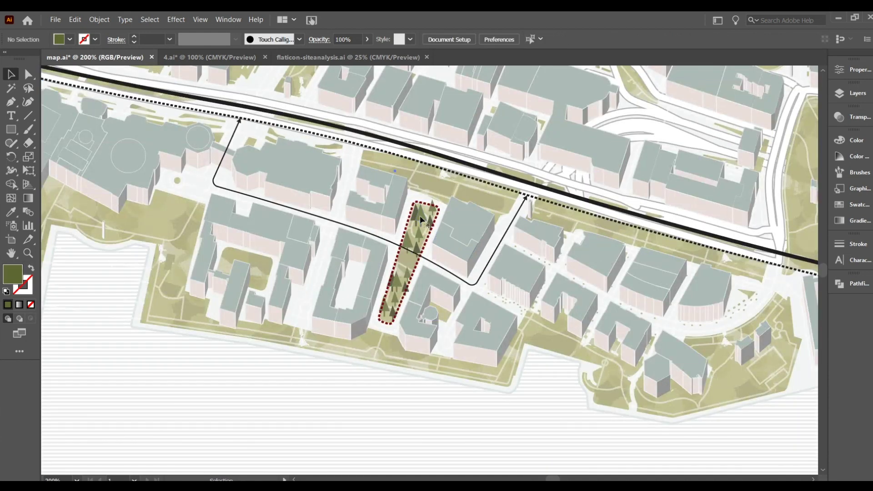
{"action": "scroll", "coordinate": [469, 293], "scroll_direction": "down", "scroll_amount": 2}
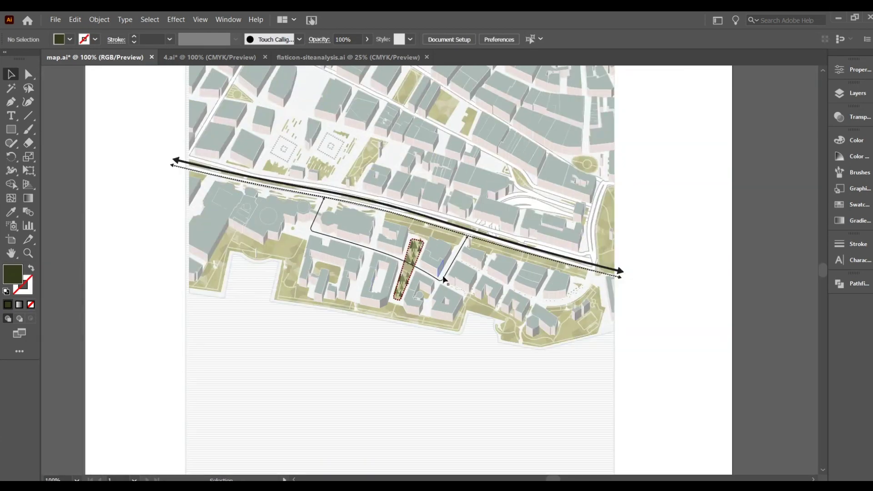
{"action": "scroll", "coordinate": [445, 279], "scroll_direction": "up", "scroll_amount": 2}
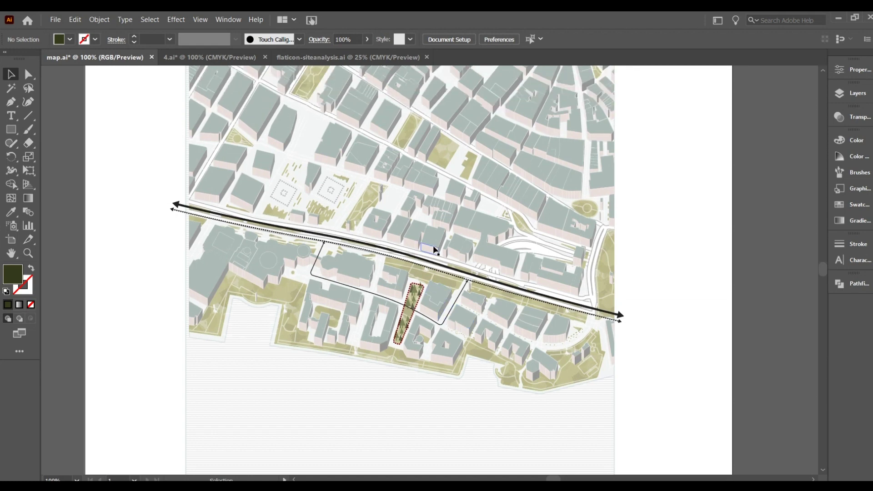
{"action": "scroll", "coordinate": [435, 249], "scroll_direction": "down", "scroll_amount": 1}
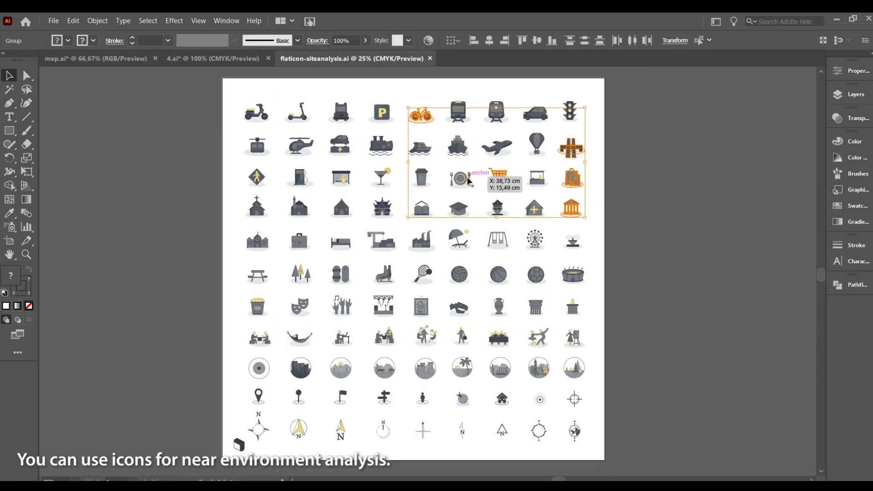
Step: Add the dining, drink cup, swing, basketball, tennis, skateboard and trees icons to the selection in flaticon-siteanalysis.ai
{"action": "left_click", "coordinate": [469, 180], "text": "shift"}
{"action": "left_click", "coordinate": [422, 179], "text": "shift"}
{"action": "left_click", "coordinate": [500, 243], "text": "shift"}
{"action": "left_click", "coordinate": [497, 277], "text": "shift"}
{"action": "left_click", "coordinate": [422, 274], "text": "shift"}
{"action": "left_click", "coordinate": [341, 275], "text": "shift"}
{"action": "left_click", "coordinate": [301, 277], "text": "shift"}
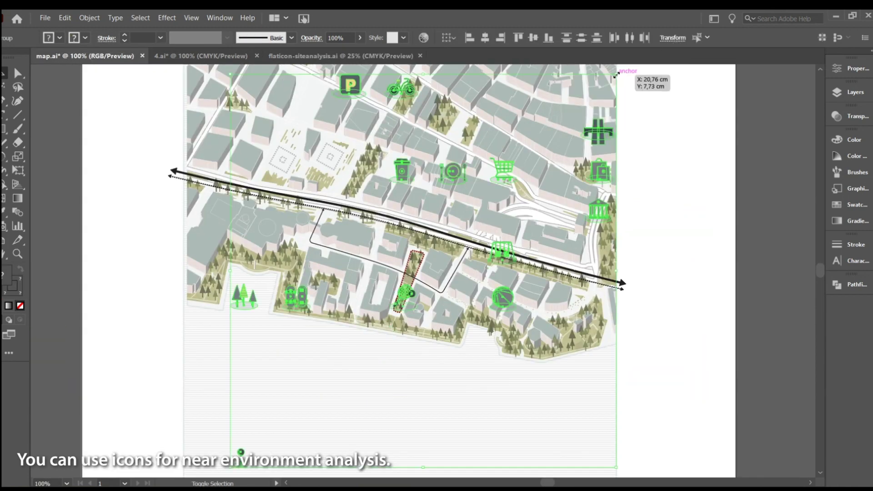
Step: Scale down the pasted icons and arrange them in the blank area beside the map
{"action": "left_click_drag", "start_coordinate": [609, 80], "coordinate": [698, 201]}
{"action": "left_click_drag", "start_coordinate": [671, 330], "coordinate": [650, 212]}
{"action": "left_click_drag", "start_coordinate": [656, 225], "coordinate": [587, 214]}
{"action": "left_click_drag", "start_coordinate": [596, 225], "coordinate": [658, 221]}
{"action": "left_click_drag", "start_coordinate": [599, 179], "coordinate": [663, 199]}
{"action": "left_click_drag", "start_coordinate": [567, 177], "coordinate": [661, 251]}
{"action": "left_click_drag", "start_coordinate": [611, 319], "coordinate": [657, 272]}
{"action": "left_click", "coordinate": [651, 283]}
{"action": "left_click_drag", "start_coordinate": [616, 273], "coordinate": [640, 183]}
{"action": "left_click_drag", "start_coordinate": [660, 197], "coordinate": [641, 196]}
{"action": "scroll", "coordinate": [516, 251], "scroll_direction": "up", "scroll_amount": 1}
{"action": "left_click_drag", "start_coordinate": [683, 156], "coordinate": [677, 136]}
{"action": "left_click", "coordinate": [805, 205]}
Step: Place the museum icon between the two memorial squares and draw an arrow to it from the highway, styled like the route
{"action": "left_click_drag", "start_coordinate": [782, 235], "coordinate": [200, 108]}
{"action": "left_click", "coordinate": [179, 167]}
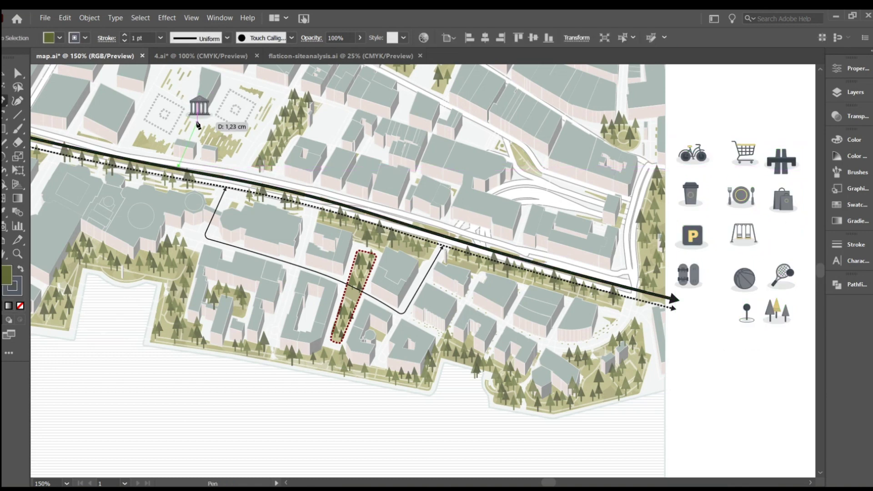
{"action": "left_click", "coordinate": [197, 124]}
{"action": "key", "text": "i"}
{"action": "left_click", "coordinate": [221, 200]}
{"action": "key", "text": "v"}
{"action": "left_click_drag", "start_coordinate": [188, 167], "coordinate": [184, 166]}
{"action": "left_click", "coordinate": [726, 103]}
Step: Place the trees icon by the park above the highway and point a copy of the arrow at it
{"action": "left_click_drag", "start_coordinate": [777, 311], "coordinate": [269, 151]}
{"action": "left_click", "coordinate": [540, 156]}
{"action": "left_click_drag", "start_coordinate": [189, 144], "coordinate": [266, 161]}
{"action": "left_click", "coordinate": [19, 101]}
{"action": "left_click", "coordinate": [319, 113]}
Step: Place the bridge icon on the highway and a parking icon near the project area, and add a copied arrow beside it
{"action": "left_click_drag", "start_coordinate": [781, 161], "coordinate": [440, 233]}
{"action": "left_click", "coordinate": [259, 136]}
{"action": "left_click_drag", "start_coordinate": [692, 236], "coordinate": [344, 234]}
{"action": "right_click", "coordinate": [487, 216]}
{"action": "mouse_move", "coordinate": [516, 340]}
{"action": "left_click", "coordinate": [671, 342]}
{"action": "left_click", "coordinate": [670, 343]}
{"action": "left_click_drag", "start_coordinate": [477, 236], "coordinate": [380, 233], "text": "alt"}
{"action": "left_click", "coordinate": [780, 129]}
Step: Place the basketball, swing, tennis, skateboard, drink cup and bicycle icons along the green strip beside the highway
{"action": "key", "text": "shift+grave"}
{"action": "key", "text": "v"}
{"action": "left_click_drag", "start_coordinate": [744, 278], "coordinate": [395, 234]}
{"action": "left_click_drag", "start_coordinate": [743, 233], "coordinate": [423, 248]}
{"action": "left_click_drag", "start_coordinate": [782, 275], "coordinate": [469, 251]}
{"action": "left_click_drag", "start_coordinate": [688, 274], "coordinate": [528, 275]}
{"action": "left_click_drag", "start_coordinate": [690, 193], "coordinate": [577, 289]}
{"action": "left_click_drag", "start_coordinate": [700, 157], "coordinate": [615, 299]}
Step: Place the pin icon at the project area's upper end and fill it with the outline's dark red
{"action": "left_click_drag", "start_coordinate": [747, 308], "coordinate": [366, 240]}
{"action": "key", "text": "a"}
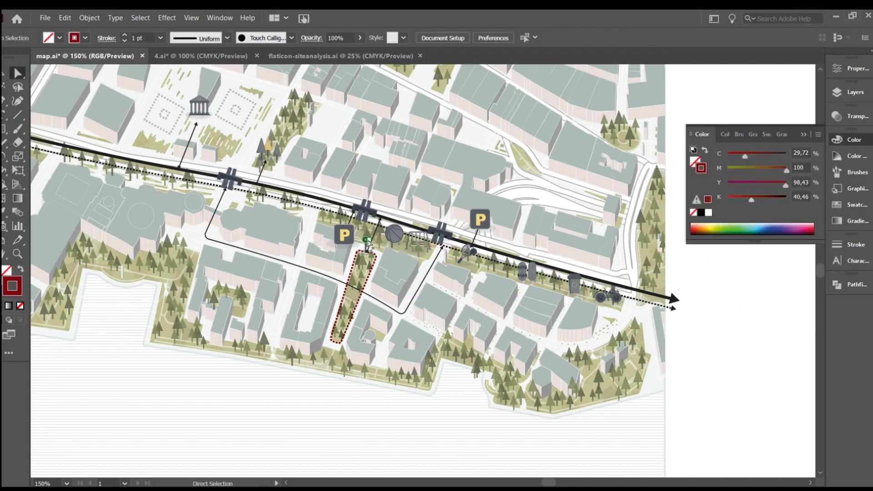
{"action": "key", "text": "v"}
{"action": "left_click", "coordinate": [366, 241]}
{"action": "double_click", "coordinate": [6, 274]}
{"action": "key", "text": "ctrl+v"}
{"action": "left_click", "coordinate": [333, 235]}
Step: Place the dining and shopping cart icons over the waterfront blocks and another icon along the highway
{"action": "left_click_drag", "start_coordinate": [744, 194], "coordinate": [275, 260]}
{"action": "left_click_drag", "start_coordinate": [739, 155], "coordinate": [237, 259]}
{"action": "left_click_drag", "start_coordinate": [269, 149], "coordinate": [125, 171]}
Step: Set the opacity of the park trees inside the map's clip group to 50% and leave isolation mode
{"action": "scroll", "coordinate": [606, 210], "scroll_direction": "down", "scroll_amount": 2}
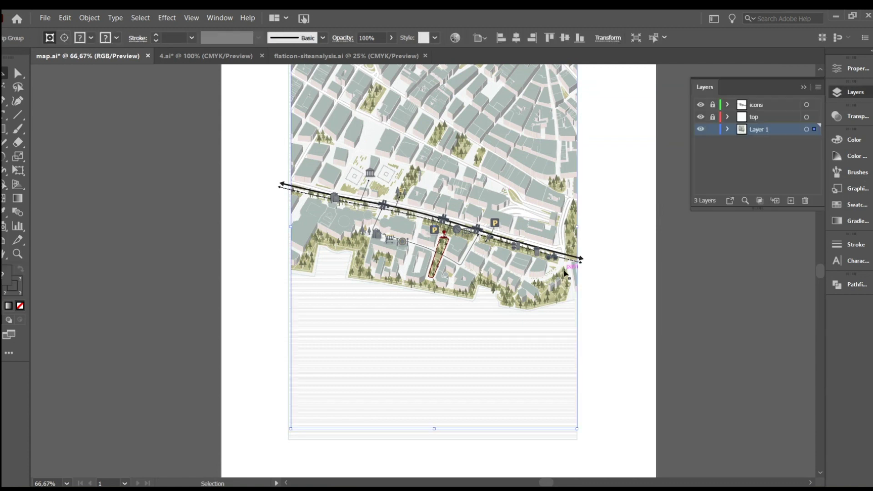
{"action": "double_click", "coordinate": [565, 277]}
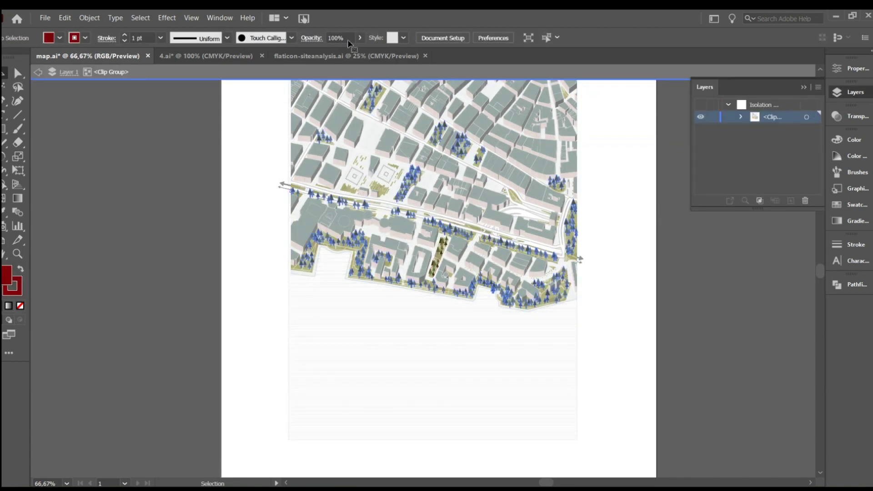
{"action": "key", "text": "ctrl+a"}
{"action": "left_click_drag", "start_coordinate": [376, 39], "coordinate": [349, 37]}
{"action": "type", "text": "50"}
{"action": "key", "text": "Return"}
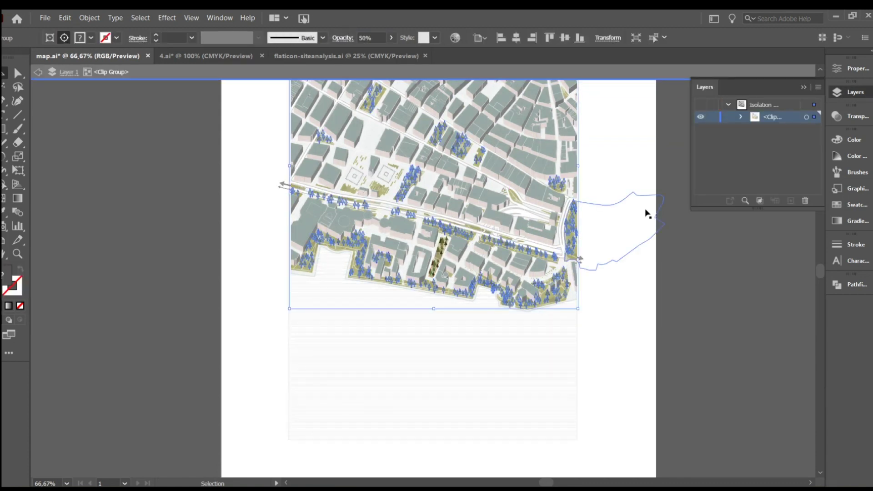
{"action": "double_click", "coordinate": [685, 282]}
{"action": "scroll", "coordinate": [622, 235], "scroll_direction": "up", "scroll_amount": 2}
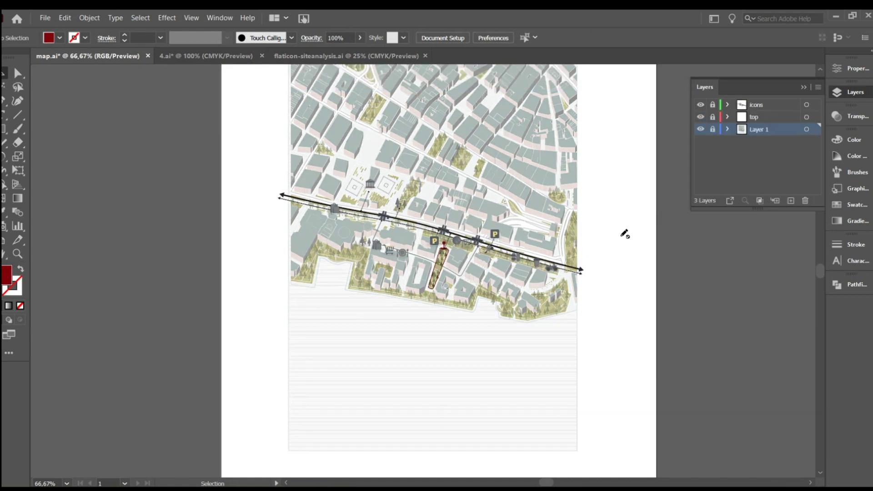
{"action": "scroll", "coordinate": [616, 244], "scroll_direction": "up", "scroll_amount": 1}
{"action": "left_click", "coordinate": [803, 86]}
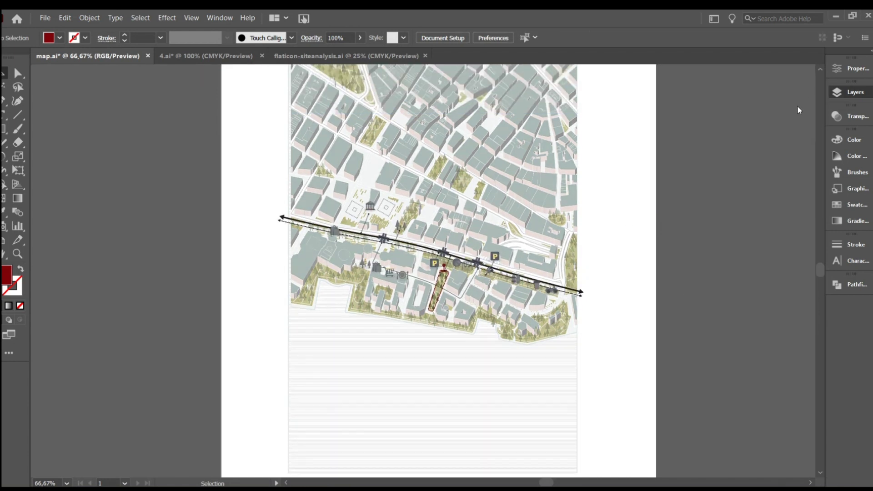
Step: Trim all four sides of the artboard close to the map, making it about 18.8 cm wide
{"action": "key", "text": "shift+o"}
{"action": "left_click_drag", "start_coordinate": [221, 291], "coordinate": [269, 291]}
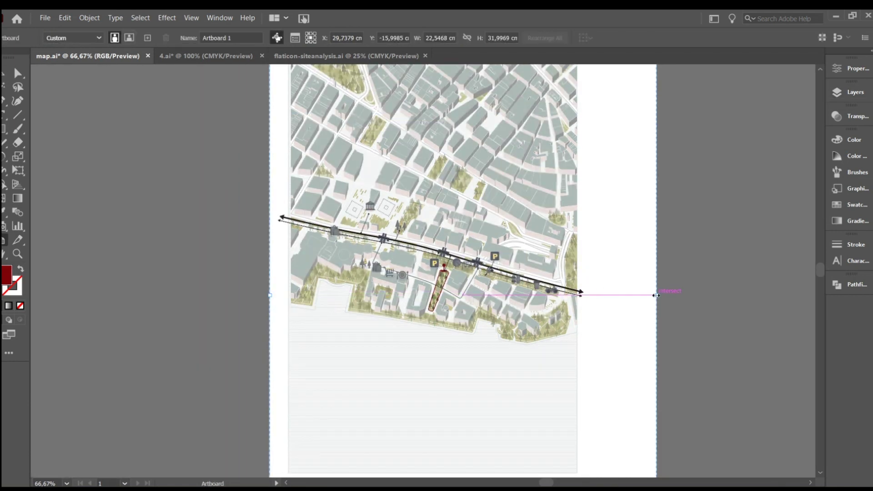
{"action": "left_click_drag", "start_coordinate": [656, 295], "coordinate": [592, 295]}
{"action": "scroll", "coordinate": [587, 309], "scroll_direction": "down", "scroll_amount": 6}
{"action": "left_click_drag", "start_coordinate": [443, 424], "coordinate": [443, 343]}
{"action": "scroll", "coordinate": [704, 313], "scroll_direction": "up", "scroll_amount": 5}
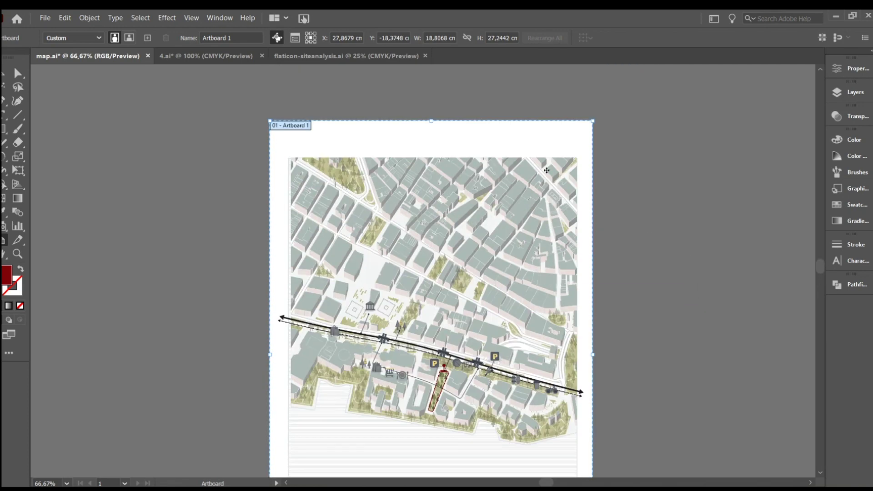
{"action": "left_click_drag", "start_coordinate": [432, 120], "coordinate": [432, 145]}
{"action": "left_click", "coordinate": [4, 73]}
{"action": "scroll", "coordinate": [706, 217], "scroll_direction": "down", "scroll_amount": 2}
{"action": "scroll", "coordinate": [706, 217], "scroll_direction": "up", "scroll_amount": 1}
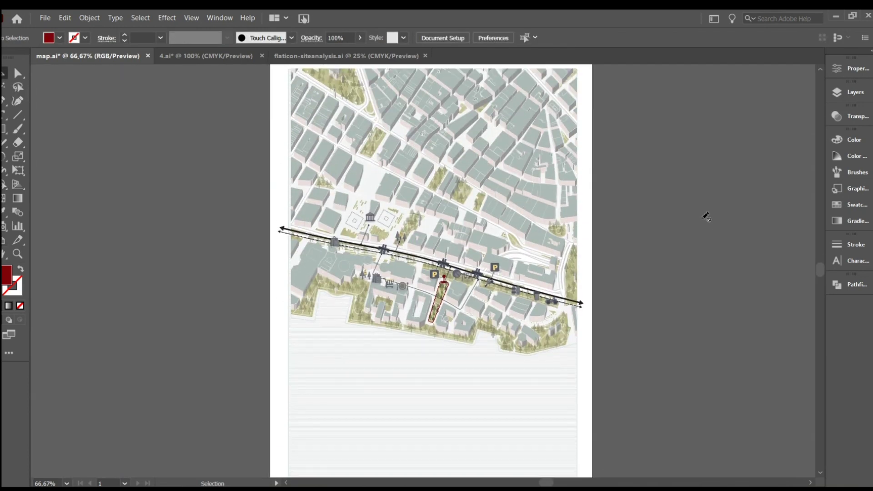